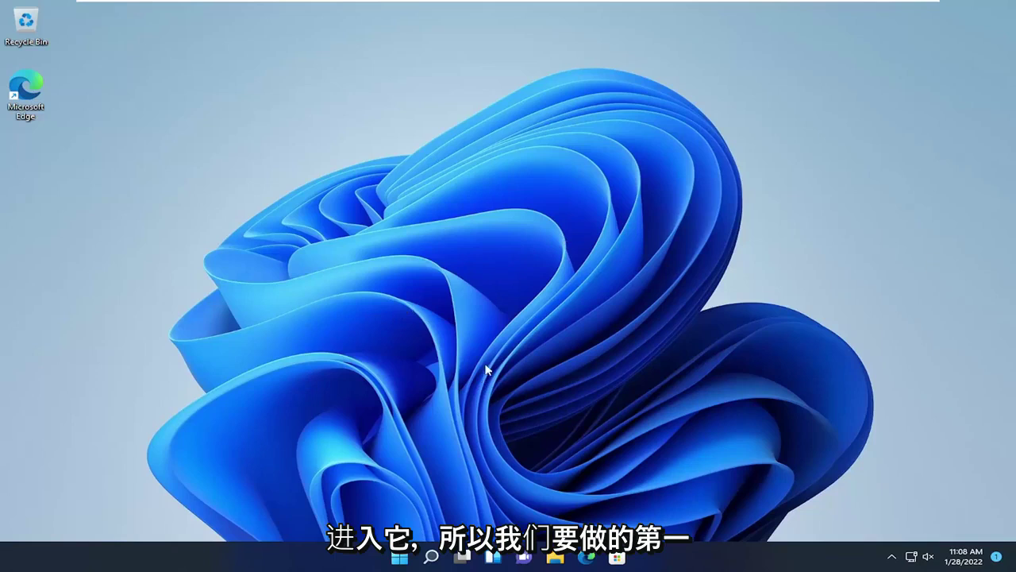
Open System Configuration with msconfig and bring up Task Manager's list of startup apps from it.
click(431, 557)
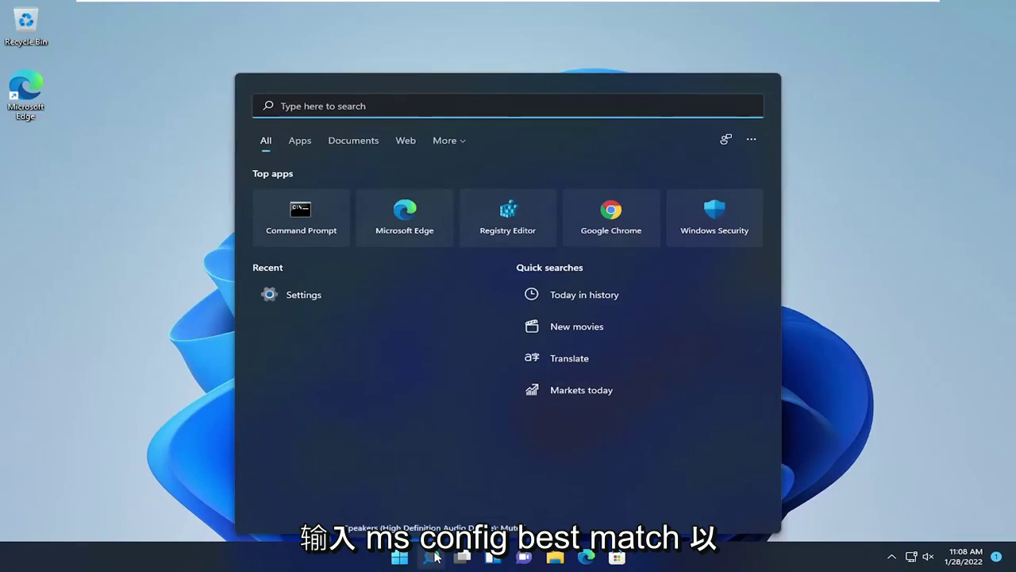
text(msconfig)
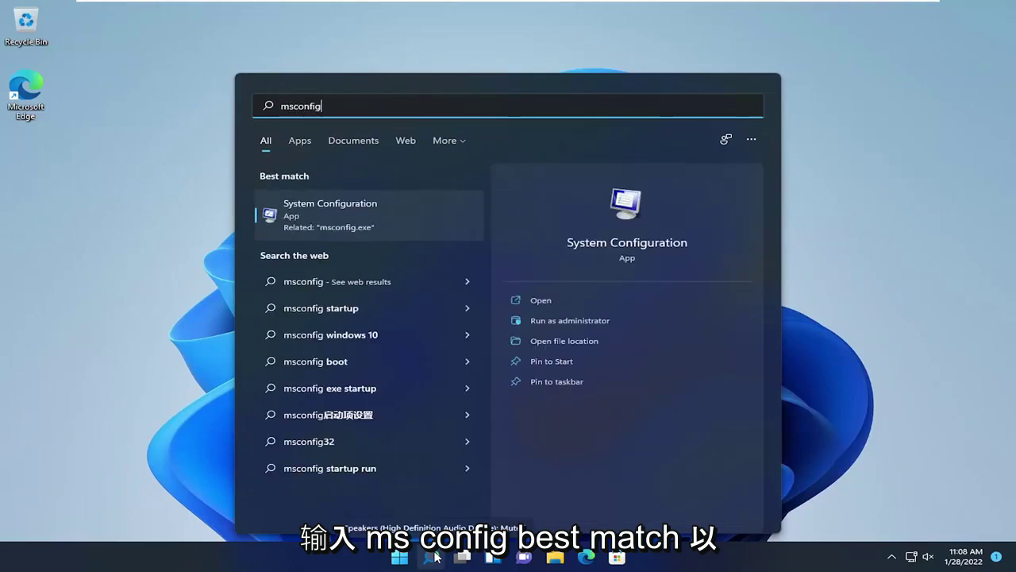
click(330, 218)
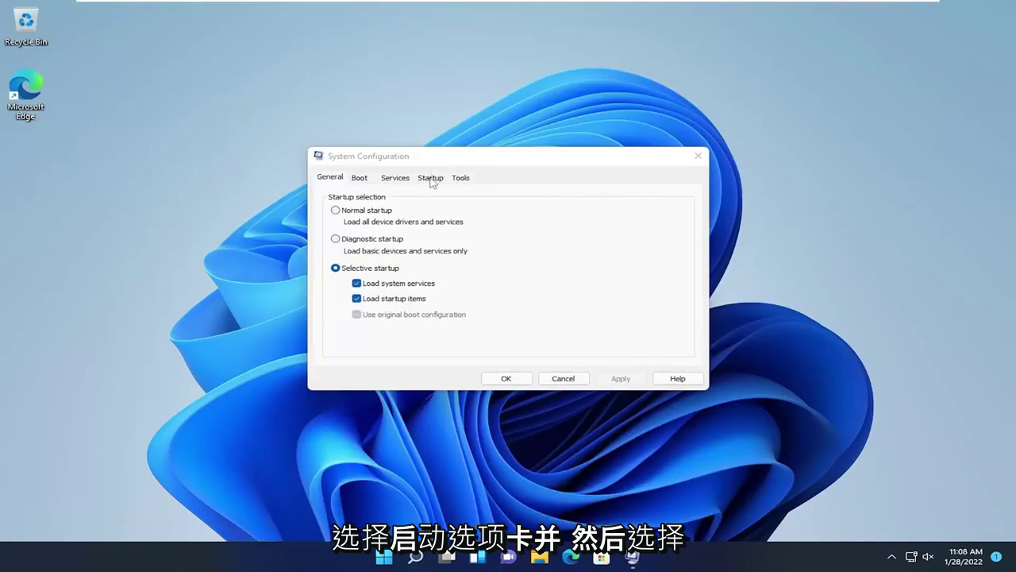
click(431, 179)
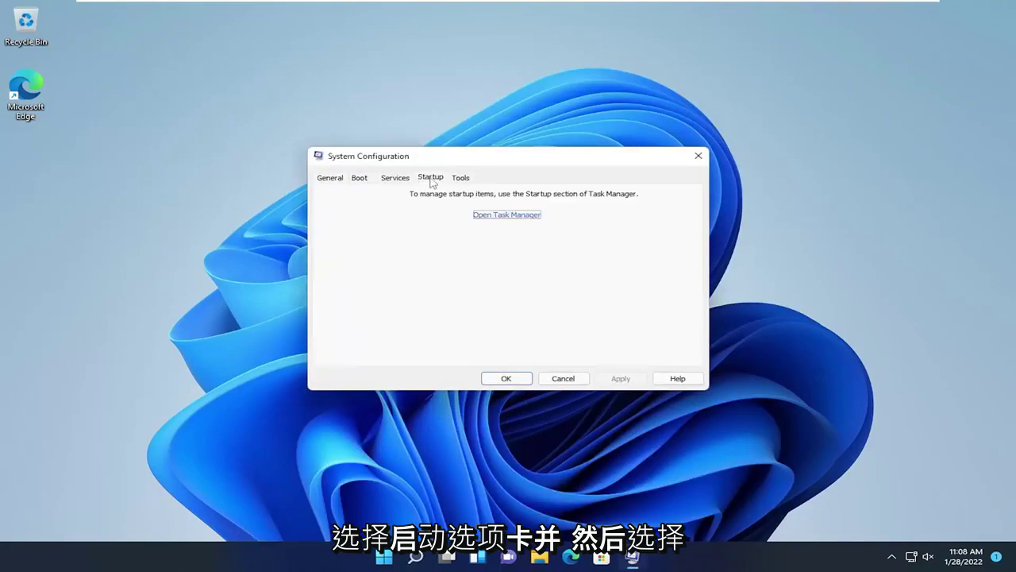
click(503, 220)
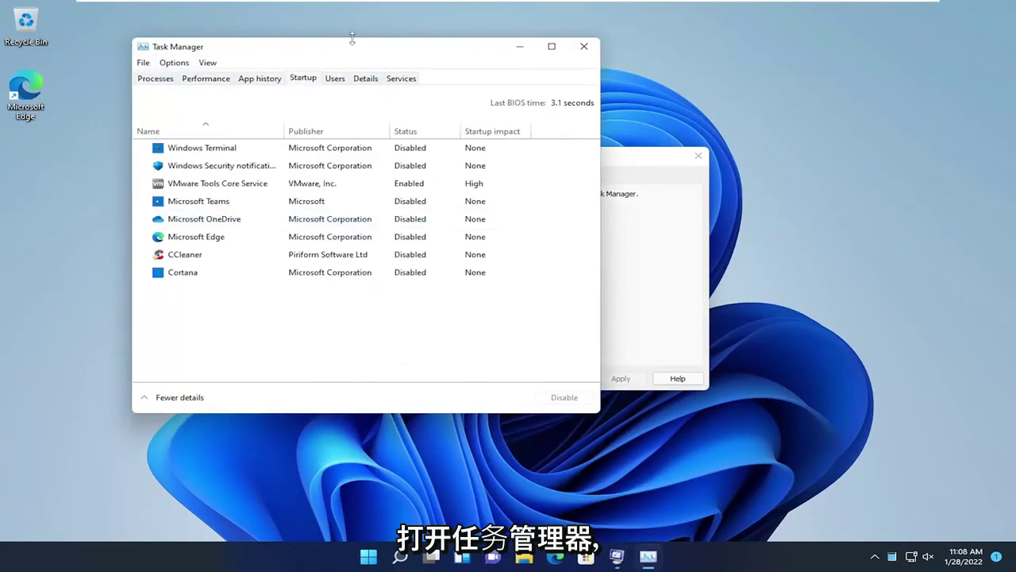
drag(352, 37, 382, 67)
drag(449, 76, 556, 77)
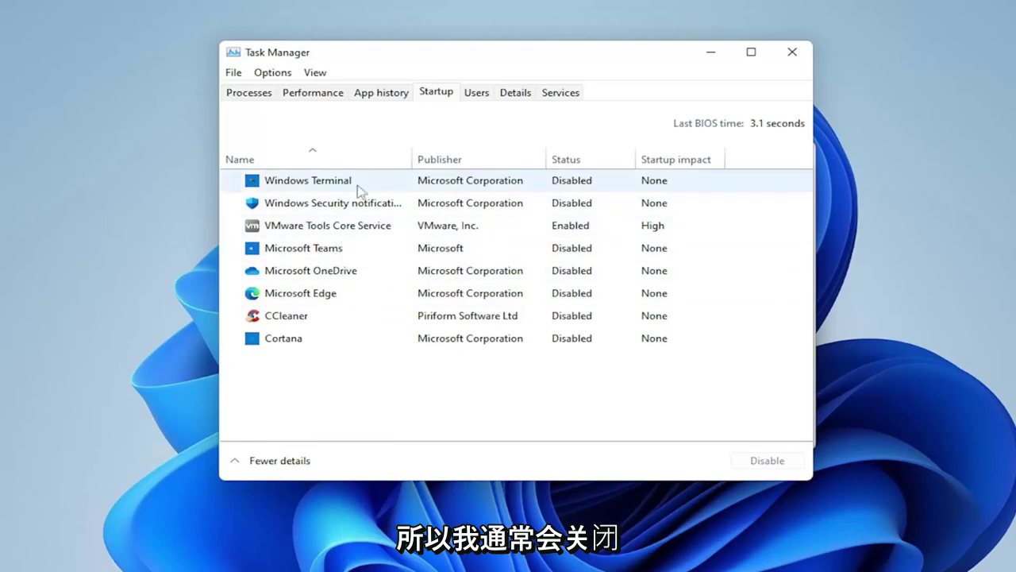
Examine the VMware Tools Core Service and Microsoft OneDrive startup entries, and close System Configuration.
click(318, 228)
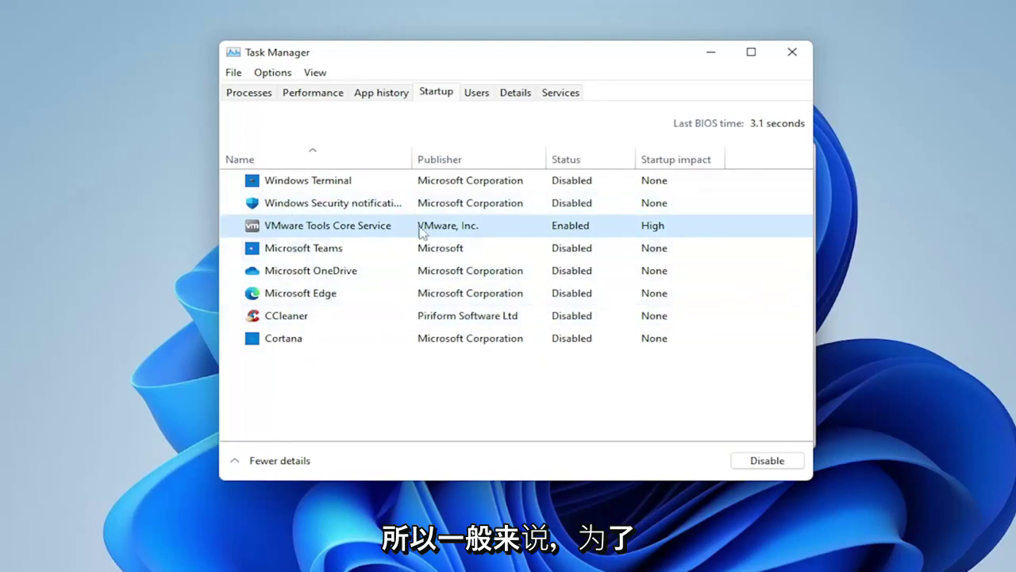
click(306, 271)
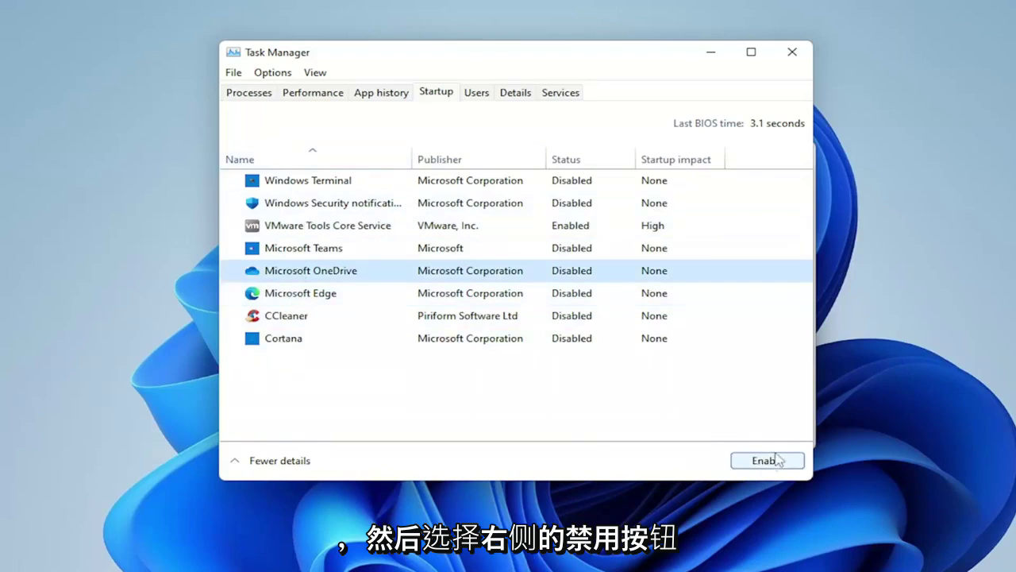
click(452, 230)
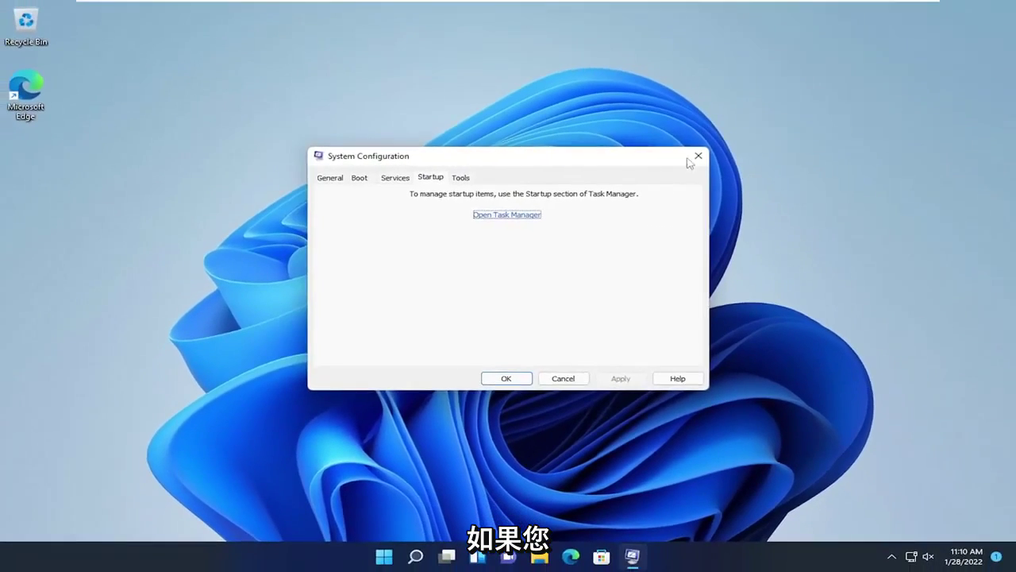
click(694, 152)
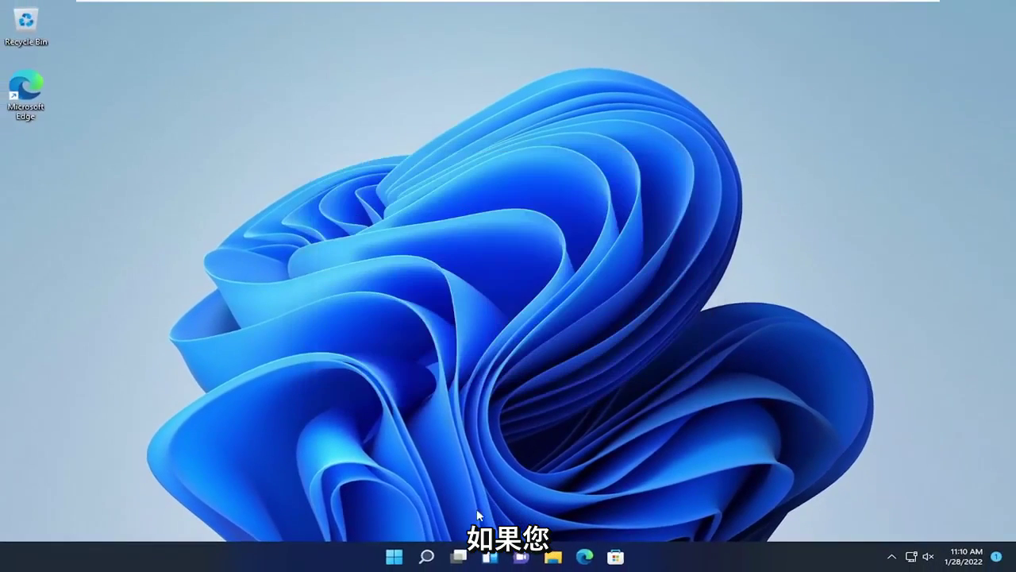
Search Windows for "apps and fea" and open the Apps & features settings.
click(433, 557)
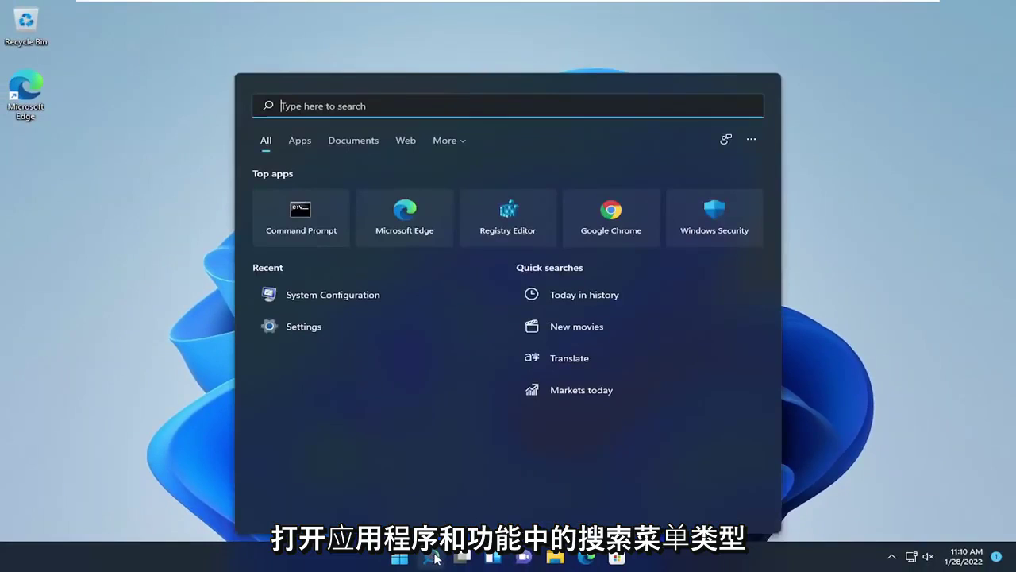
text(apps and fea)
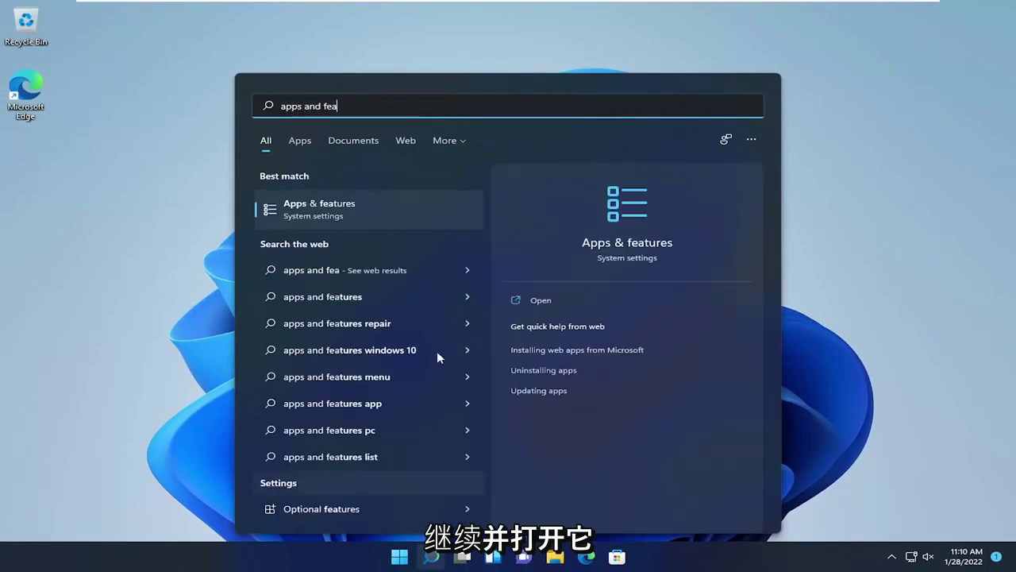
click(337, 213)
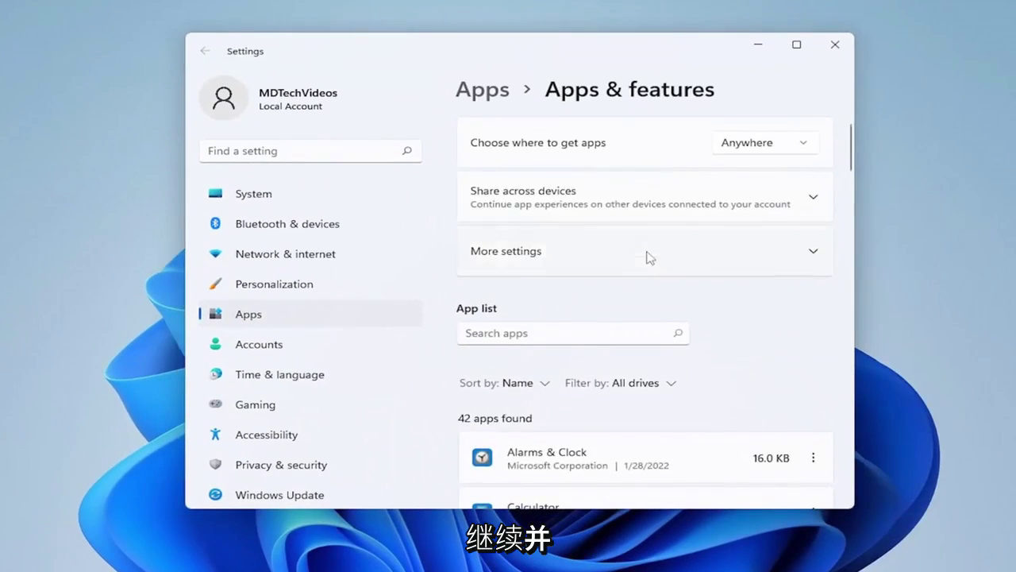
Uninstall the Microsoft News app from the installed apps list.
scroll(635, 302, down, 2)
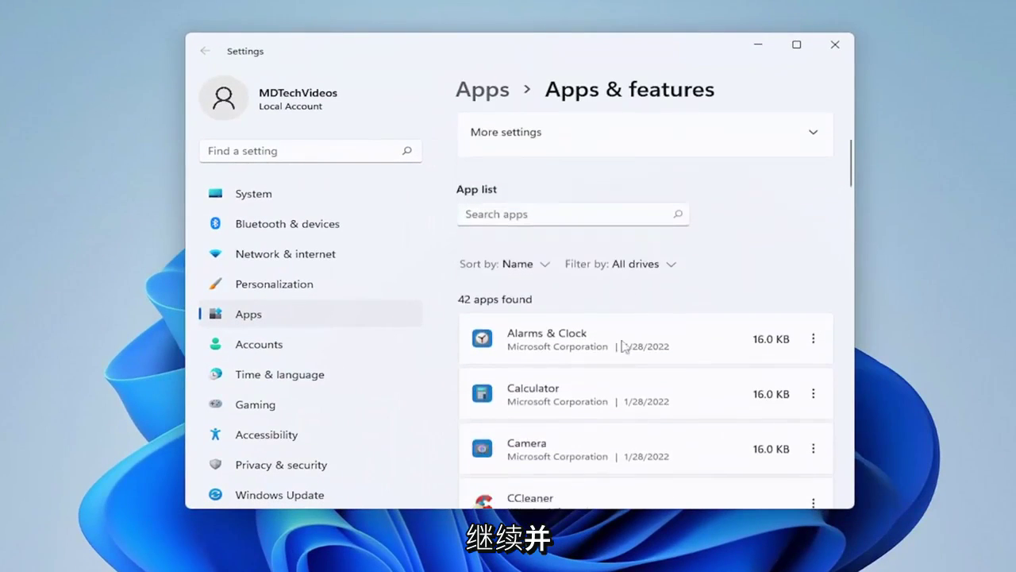
scroll(624, 333, down, 1)
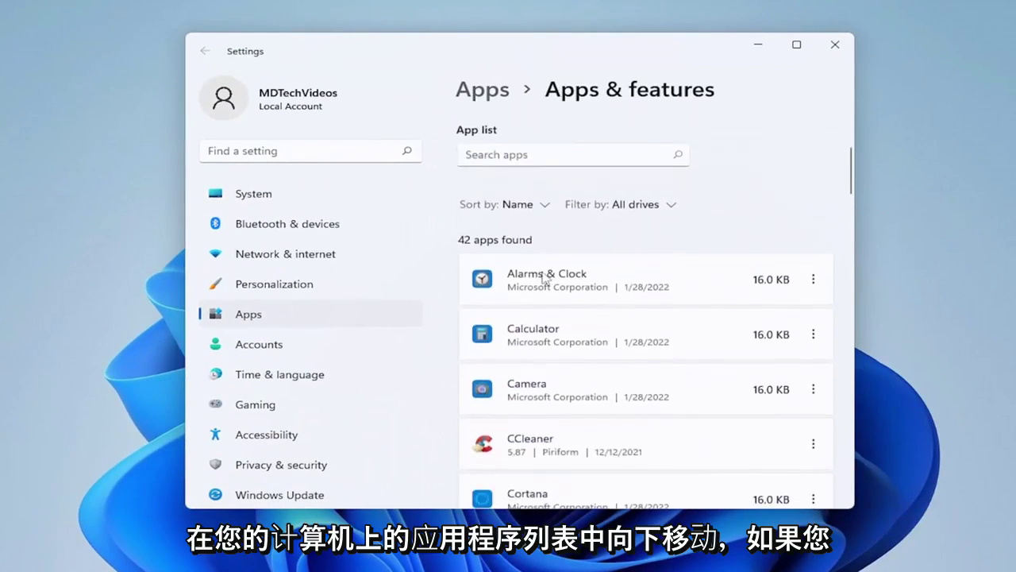
scroll(619, 278, down, 1)
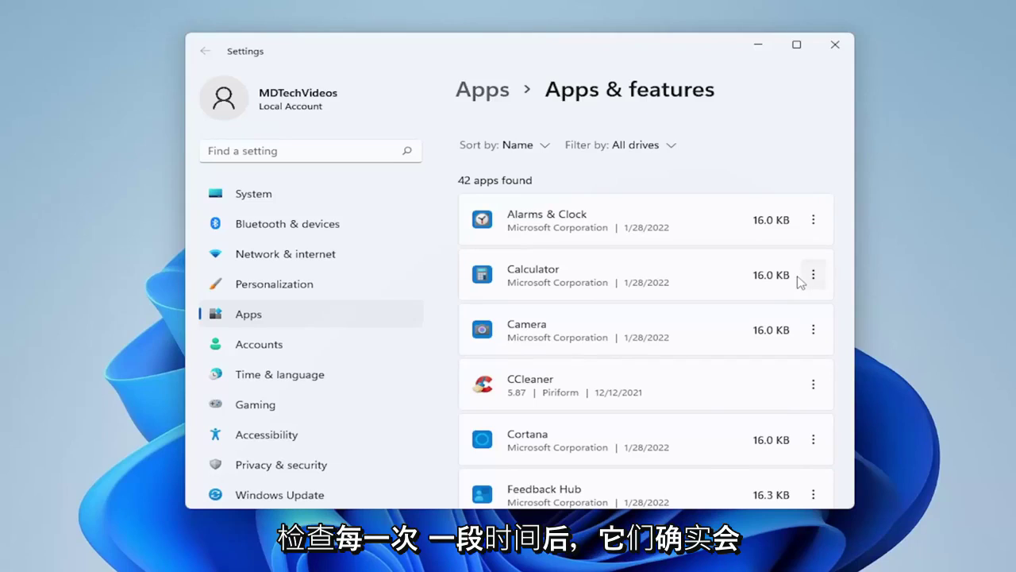
scroll(635, 290, down, 3)
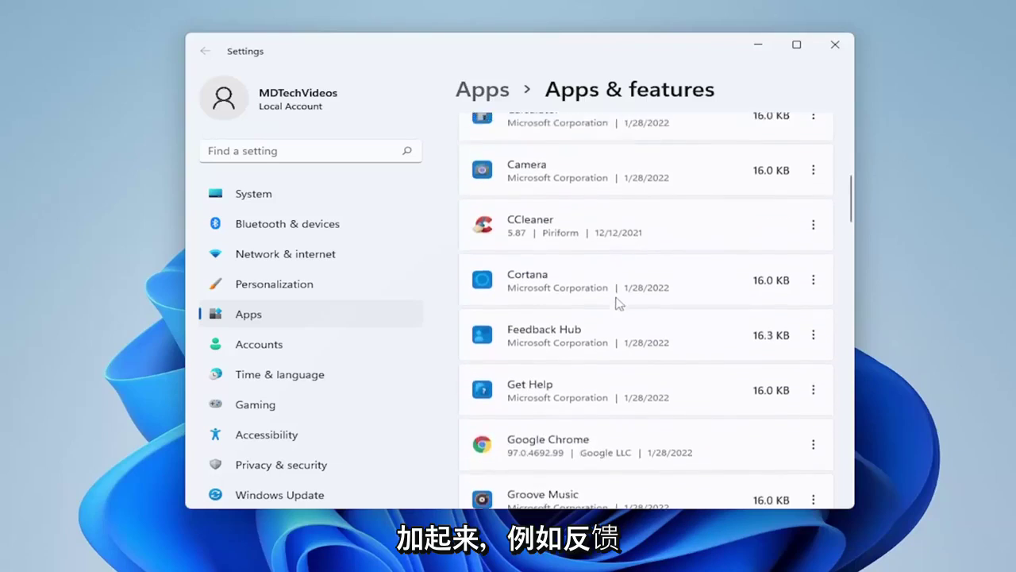
scroll(555, 325, down, 4)
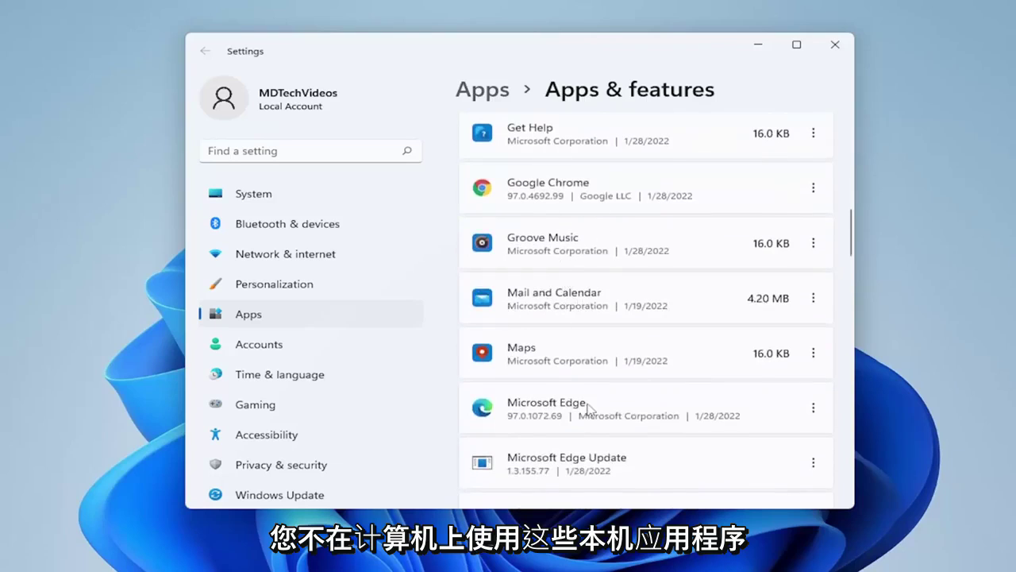
scroll(635, 397, down, 3)
scroll(671, 376, up, 1)
scroll(671, 376, down, 1)
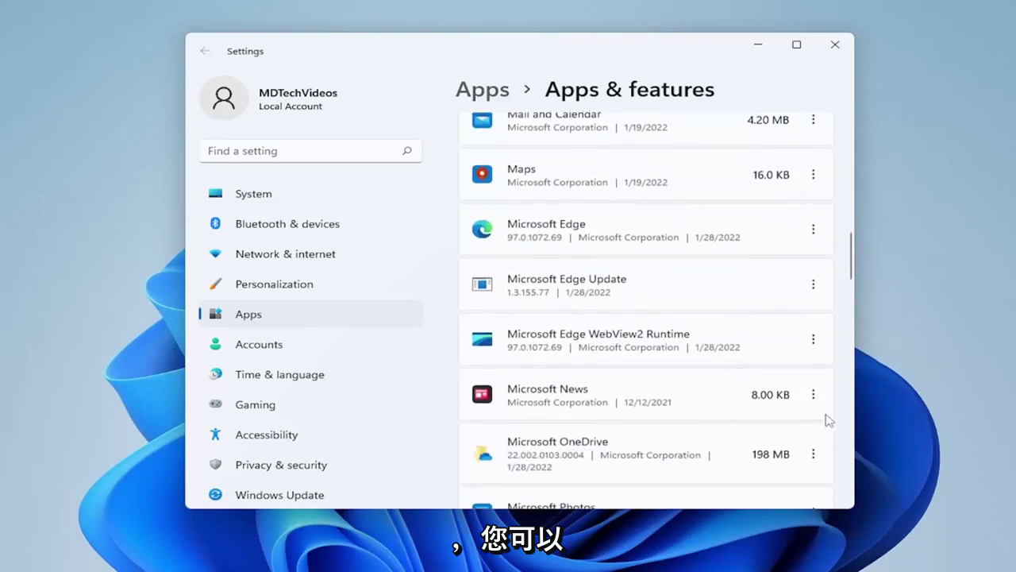
click(814, 394)
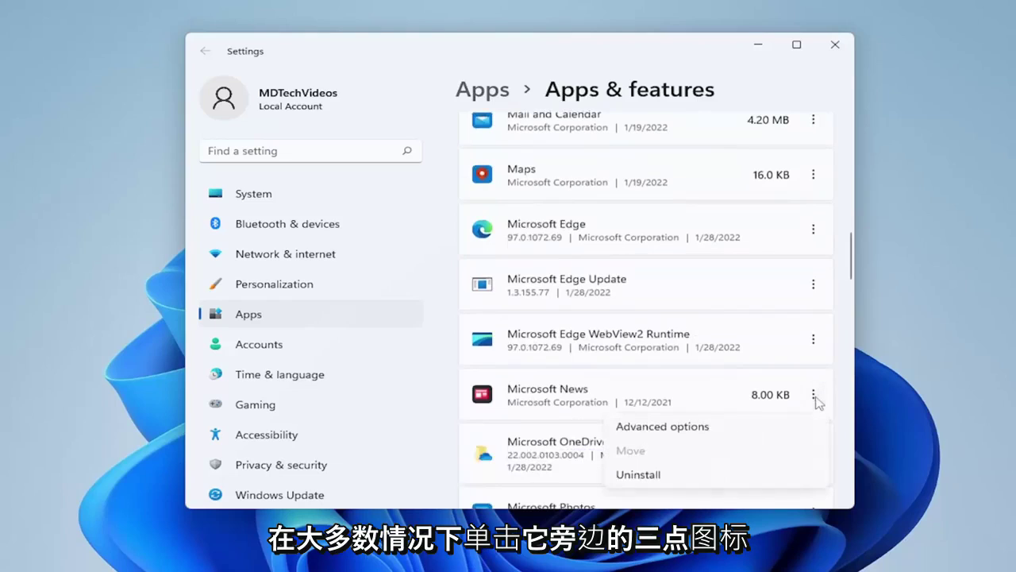
click(640, 471)
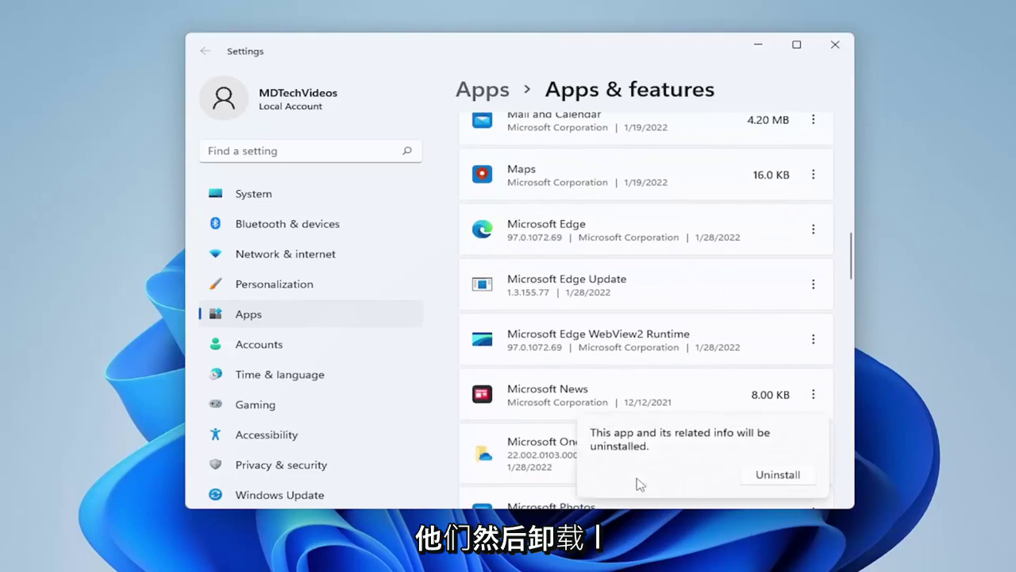
click(787, 481)
Look through the rest of the installed apps for unneeded ones and close Settings.
scroll(737, 357, down, 3)
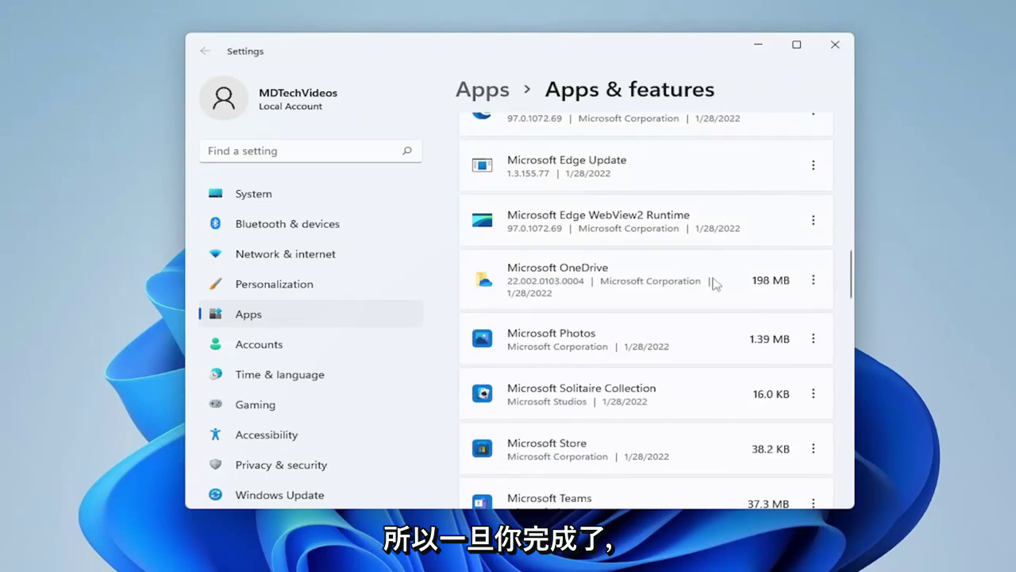
scroll(725, 411, down, 10)
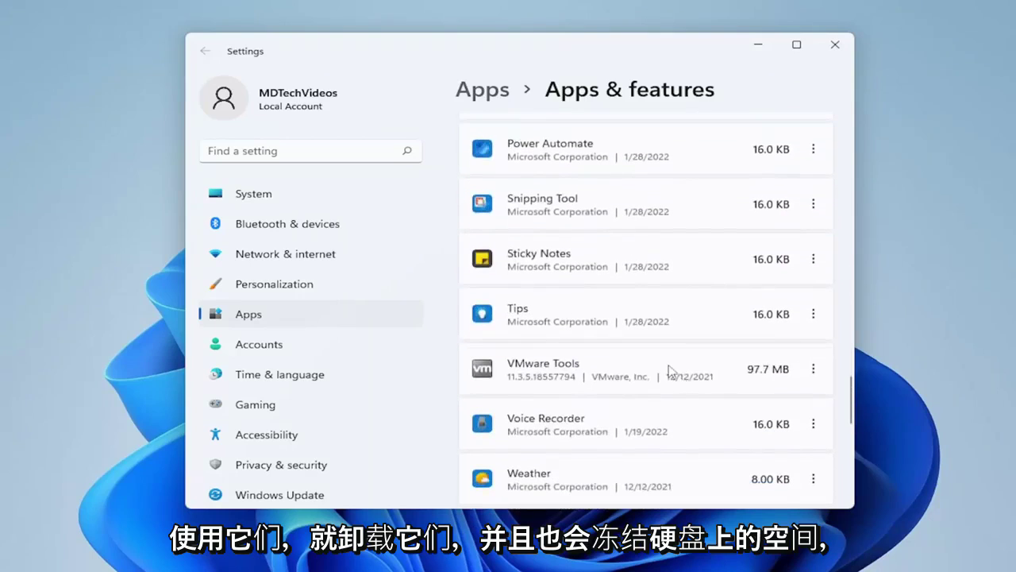
click(835, 42)
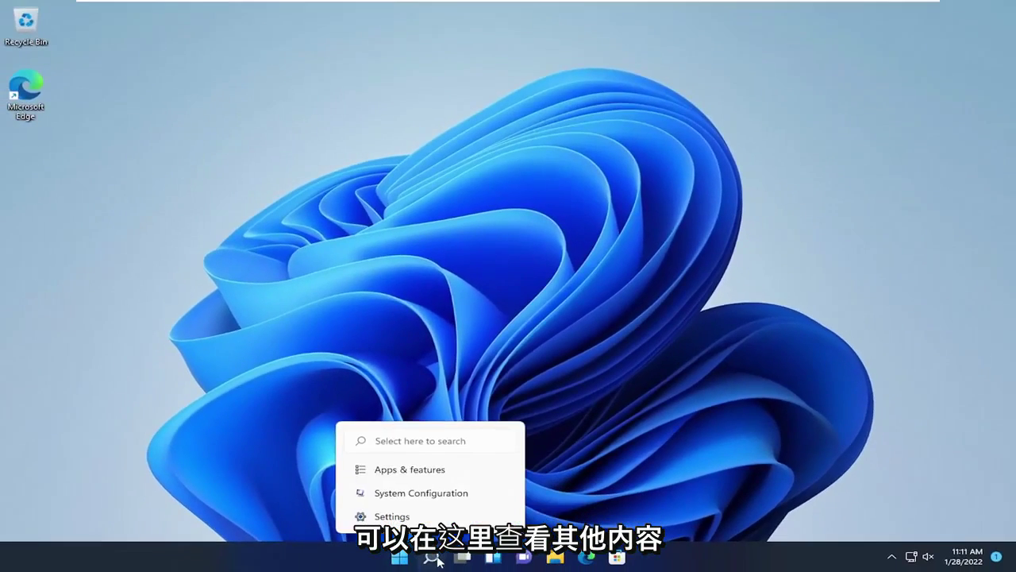
Search for "disk clean", open Disk Cleanup and have it scan drive C:.
click(428, 569)
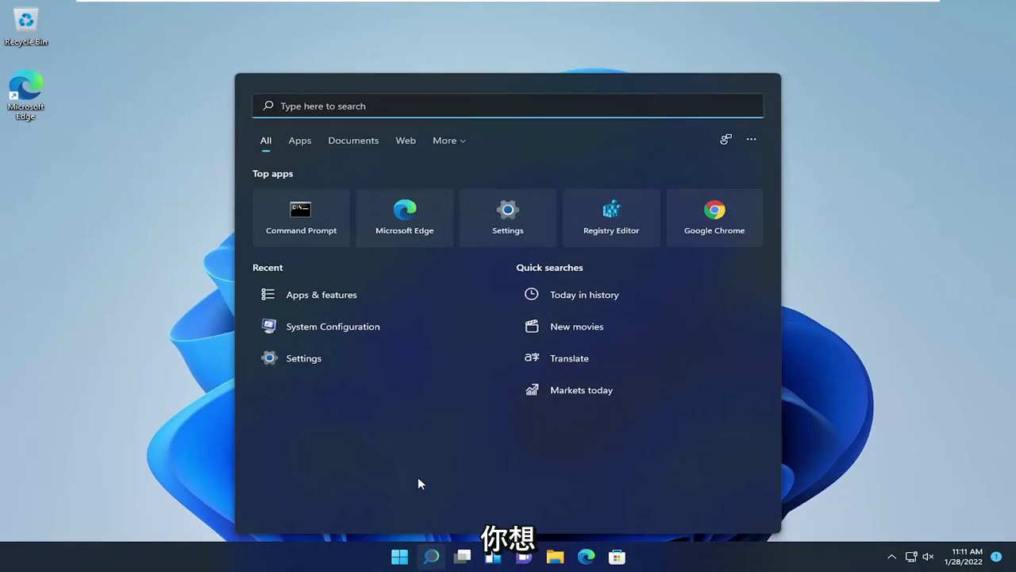
text(disk clean)
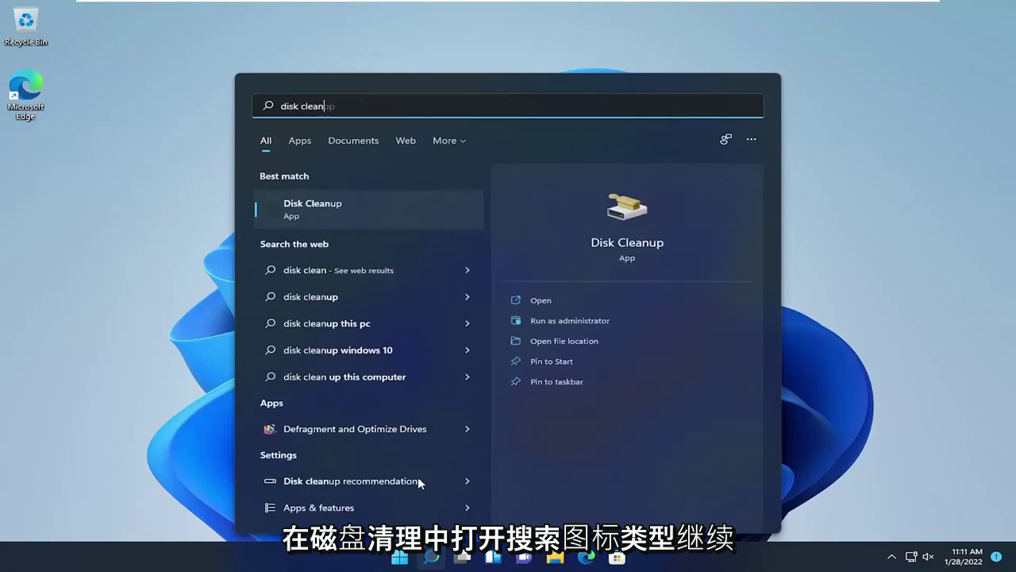
click(338, 210)
drag(163, 28, 494, 114)
click(428, 342)
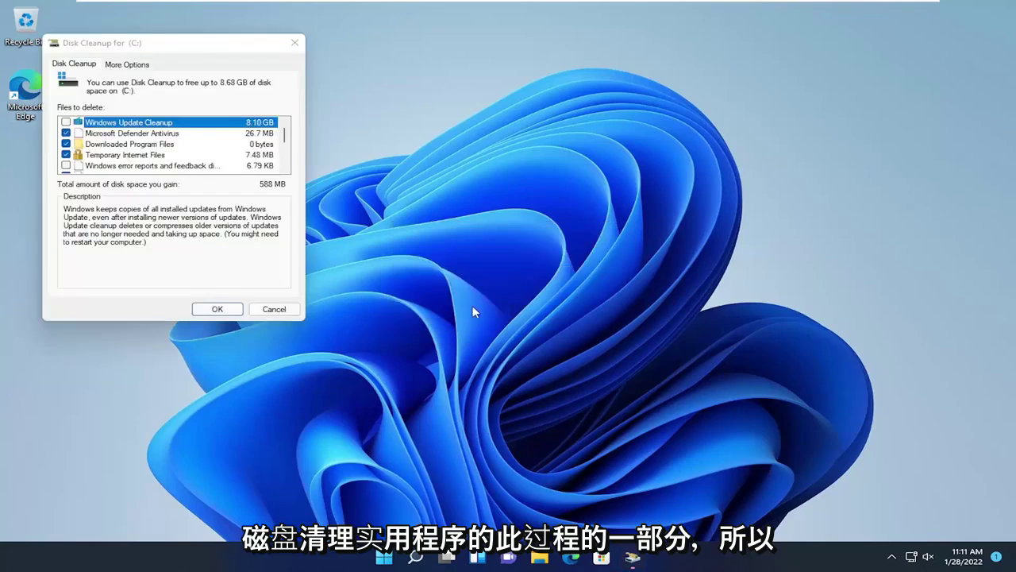
drag(185, 45, 511, 141)
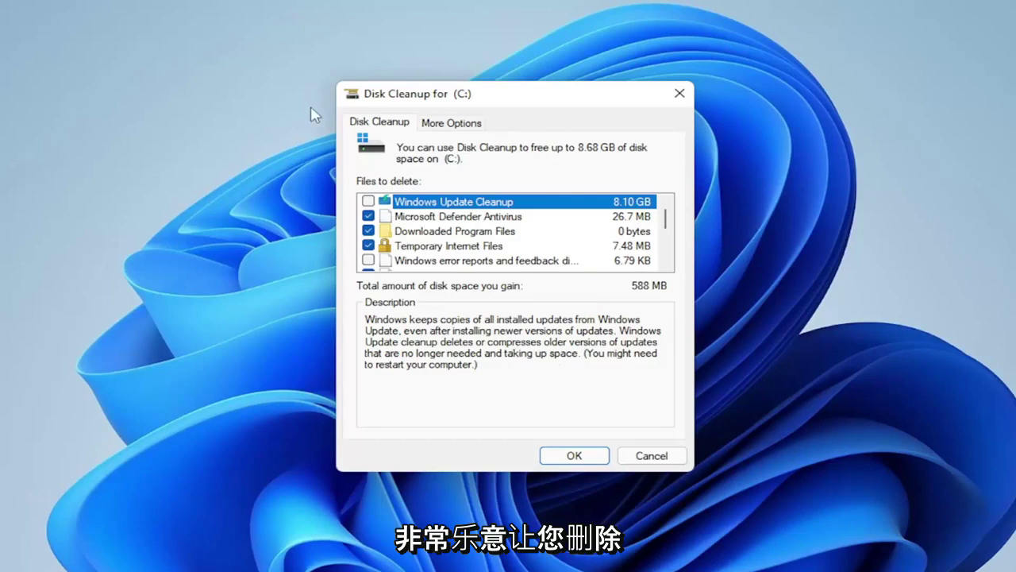
Include Windows Update Cleanup among the files to delete and check the other file categories.
click(368, 201)
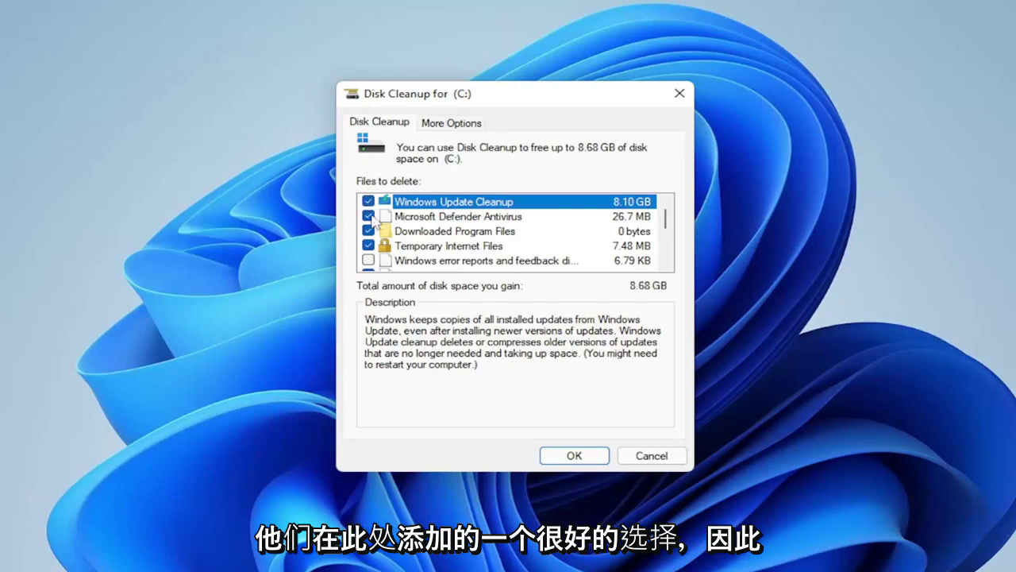
scroll(370, 238, down, 3)
scroll(370, 238, up, 3)
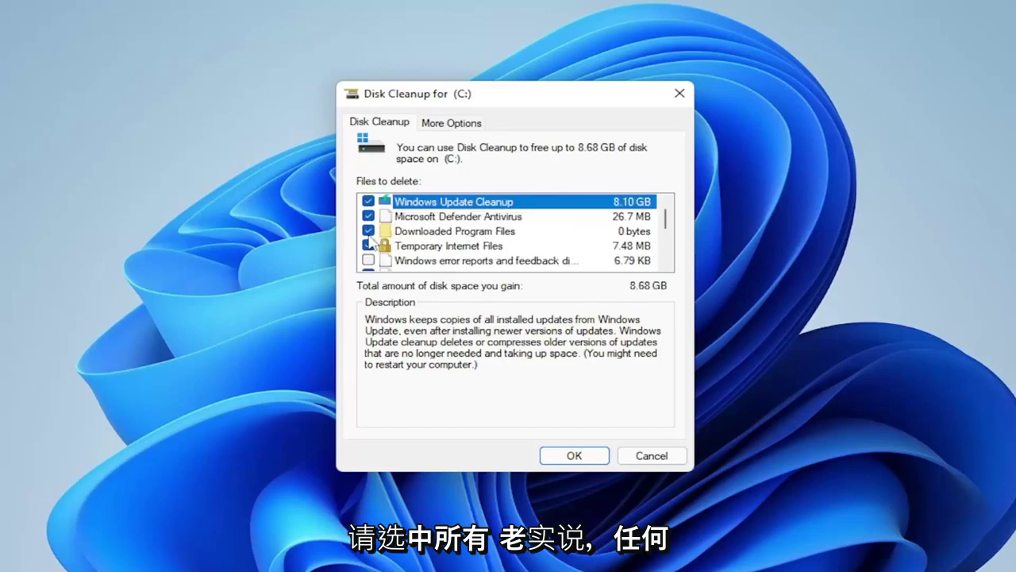
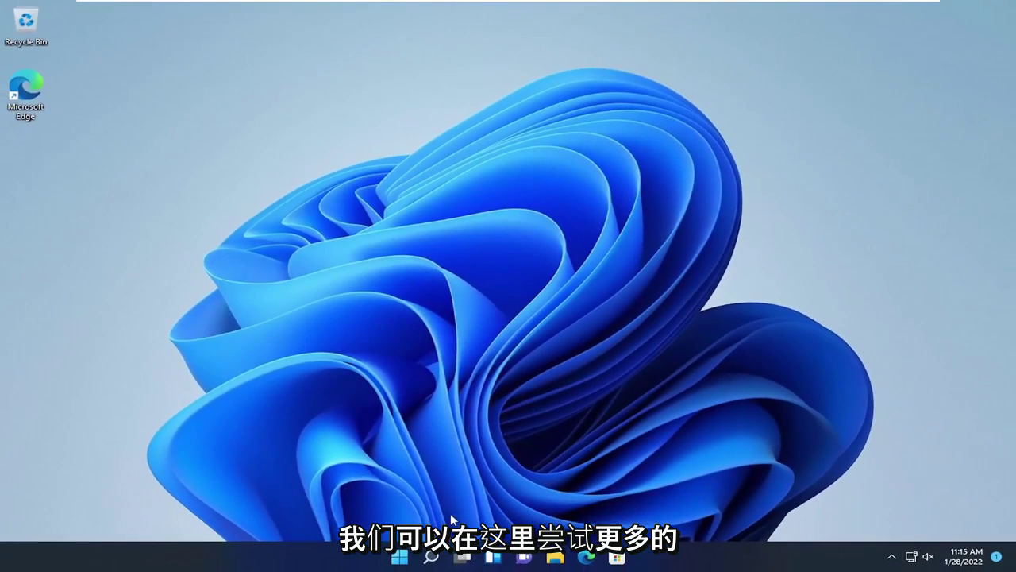
Search Windows for the power options and open the Edit power plan settings.
click(429, 559)
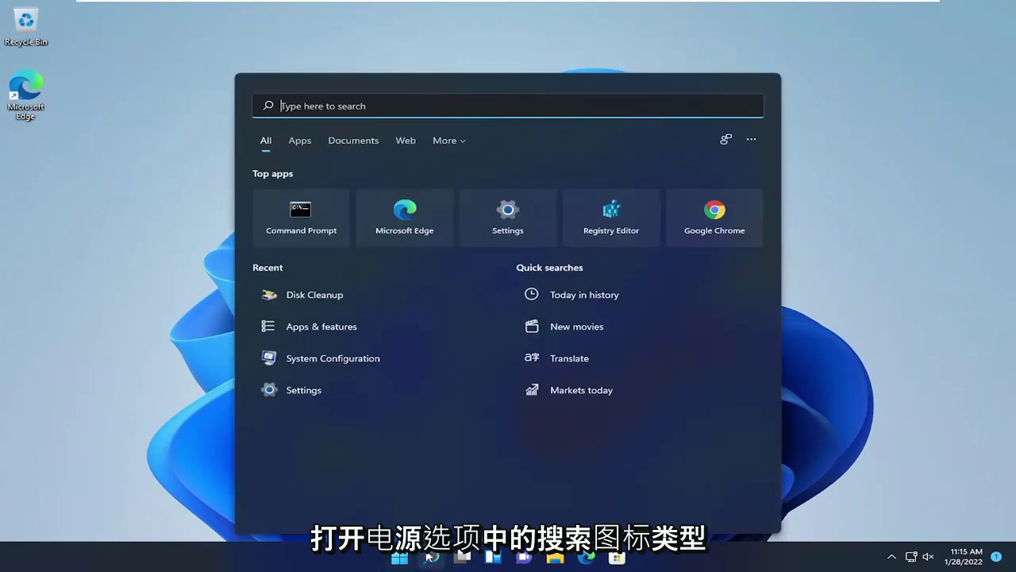
text(power options)
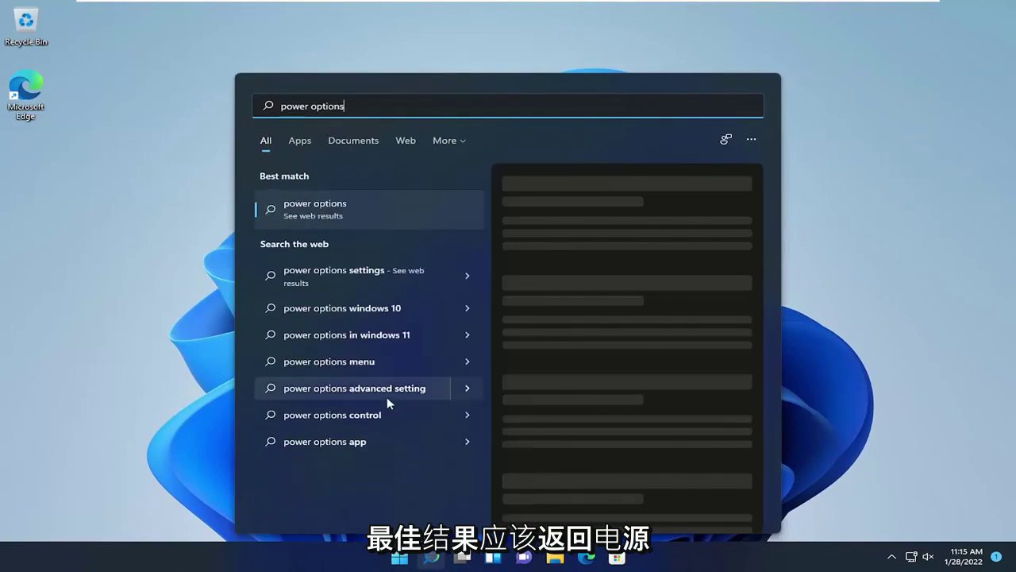
key(BackSpace)
key(BackSpace)
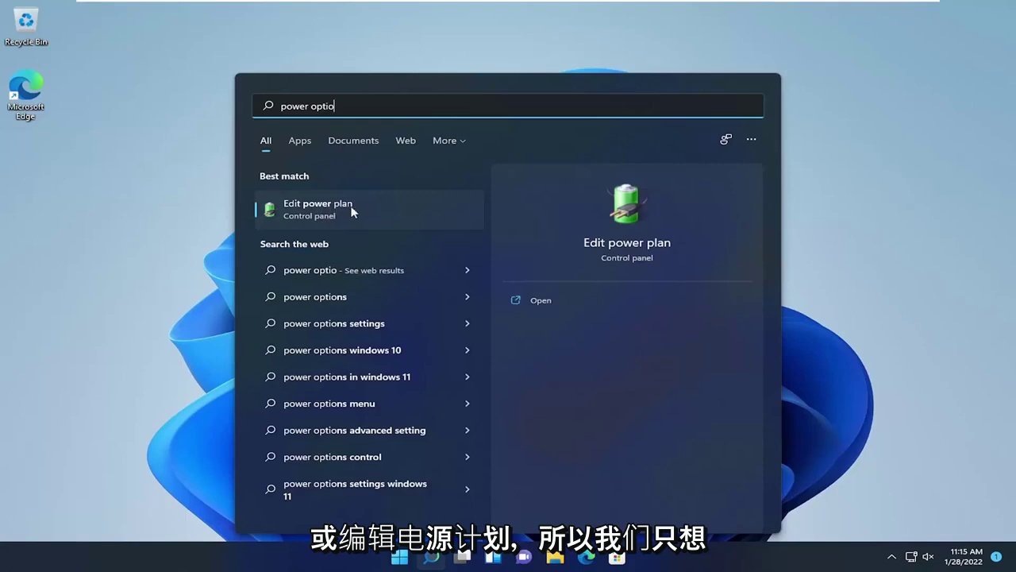
click(303, 215)
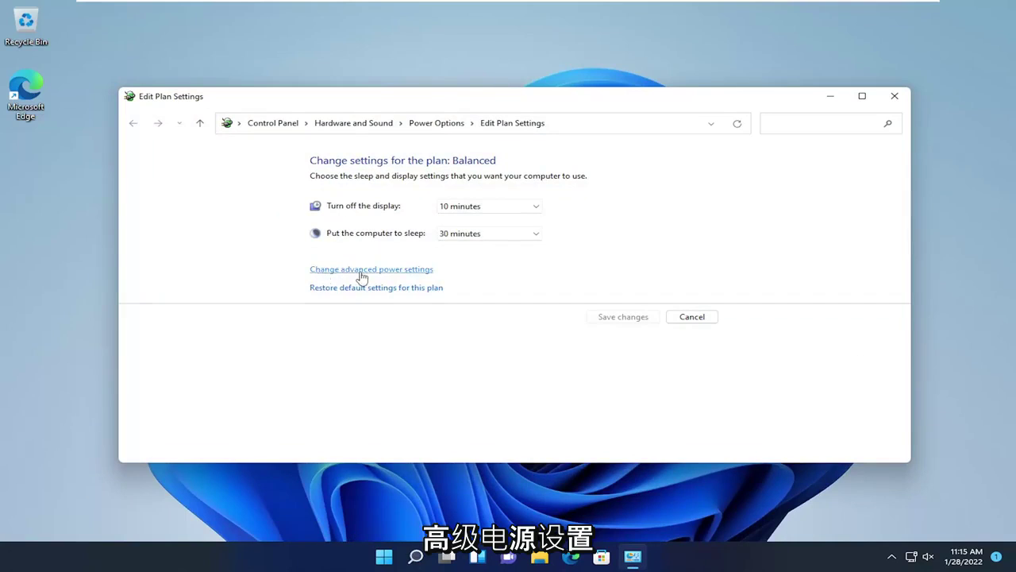
Show the additional plans in Power Options, switch the power plan to High performance and close the window.
click(358, 271)
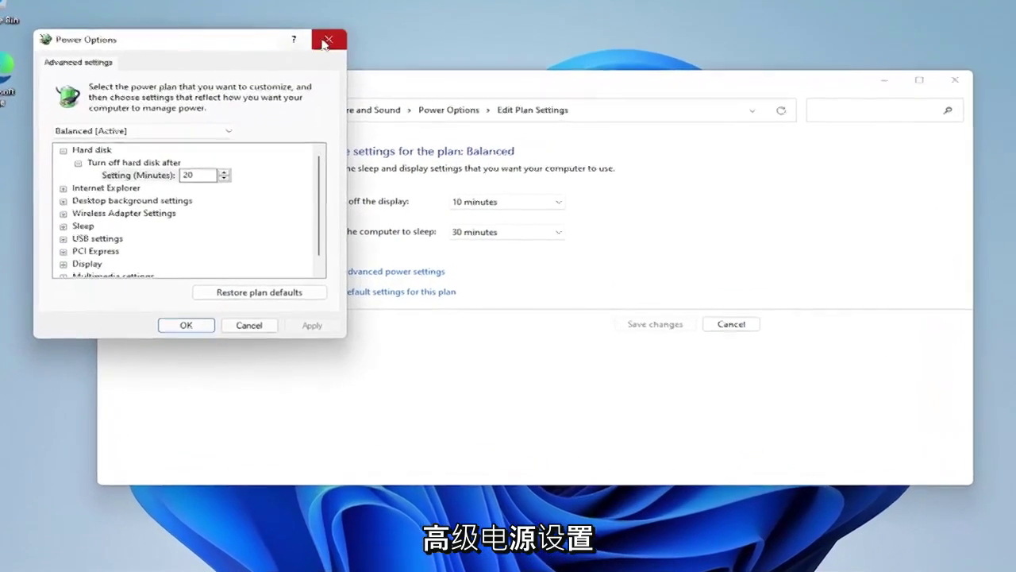
click(328, 59)
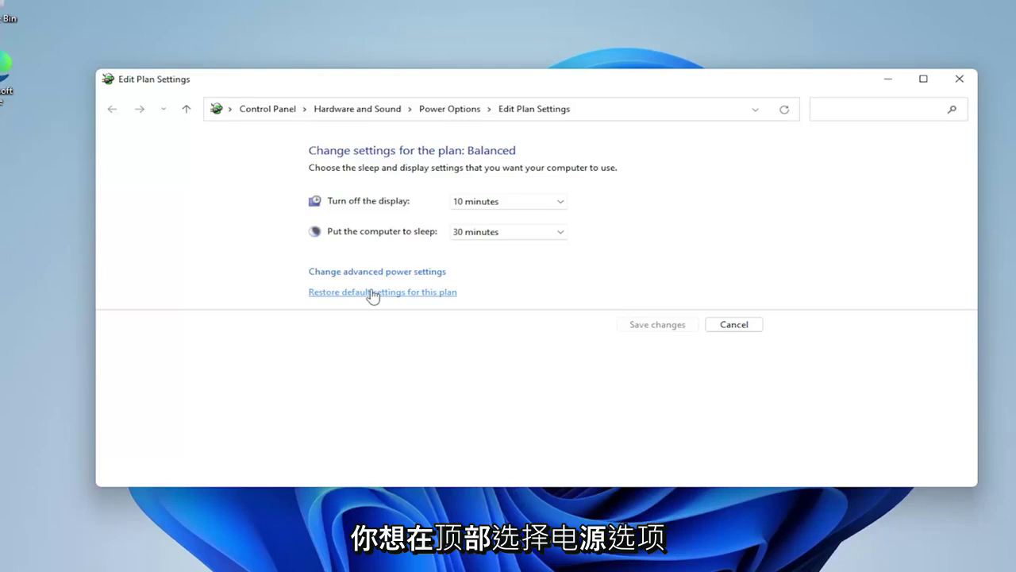
click(459, 113)
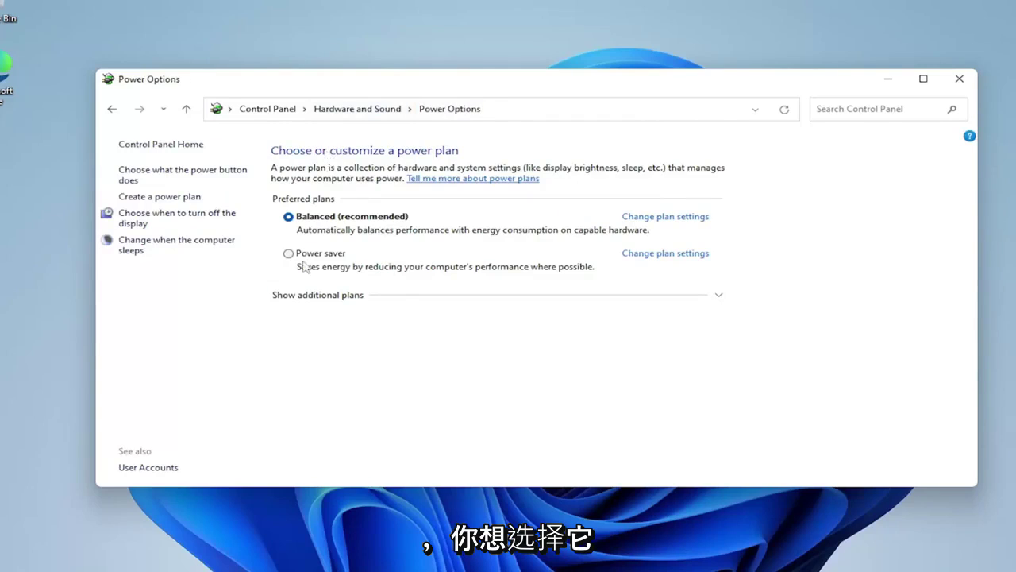
click(316, 299)
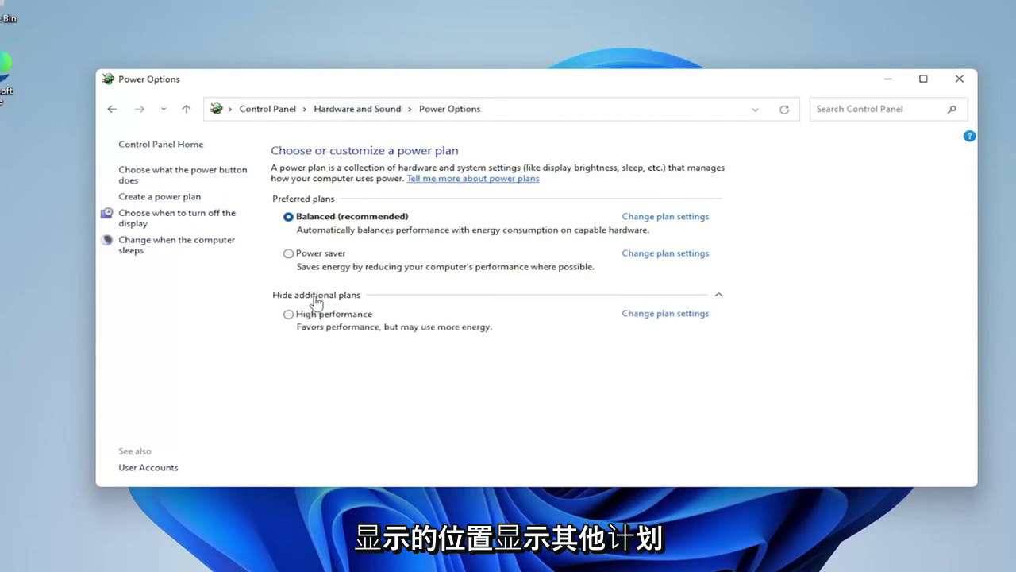
click(288, 316)
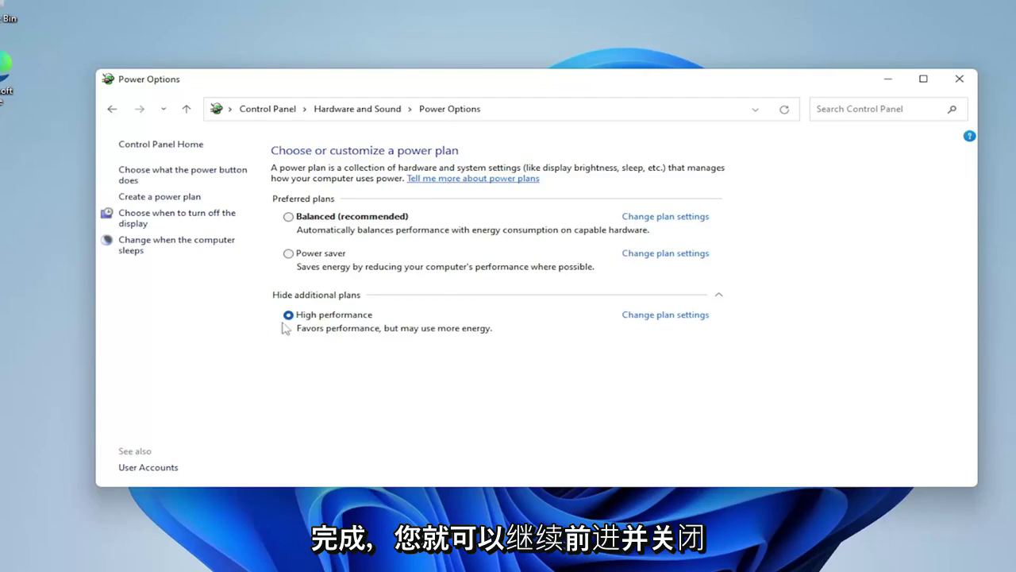
click(959, 81)
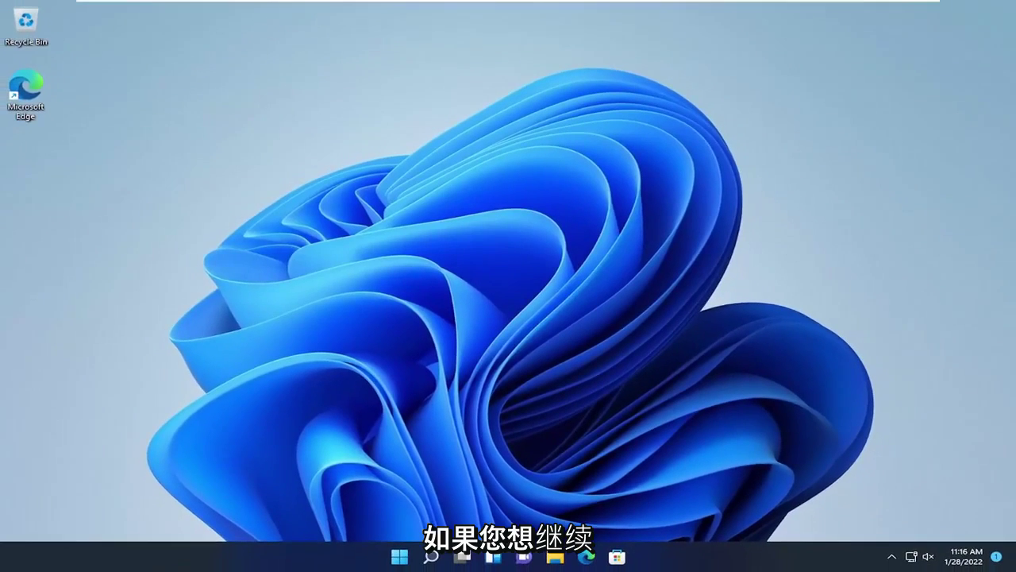
Search for "performance", open the Windows appearance and performance options, and apply Adjust for best performance to the visual effects.
click(437, 559)
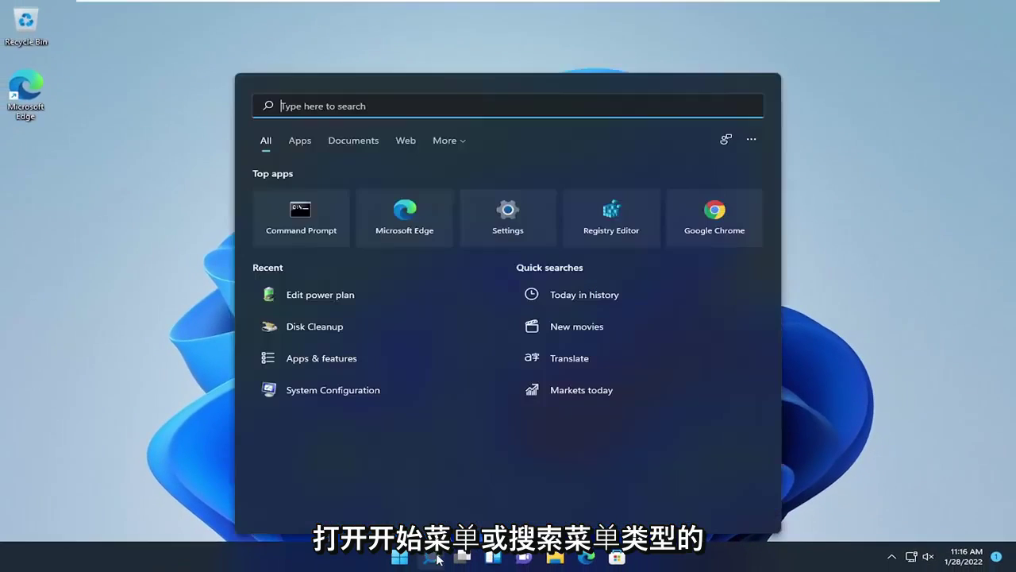
text(performance)
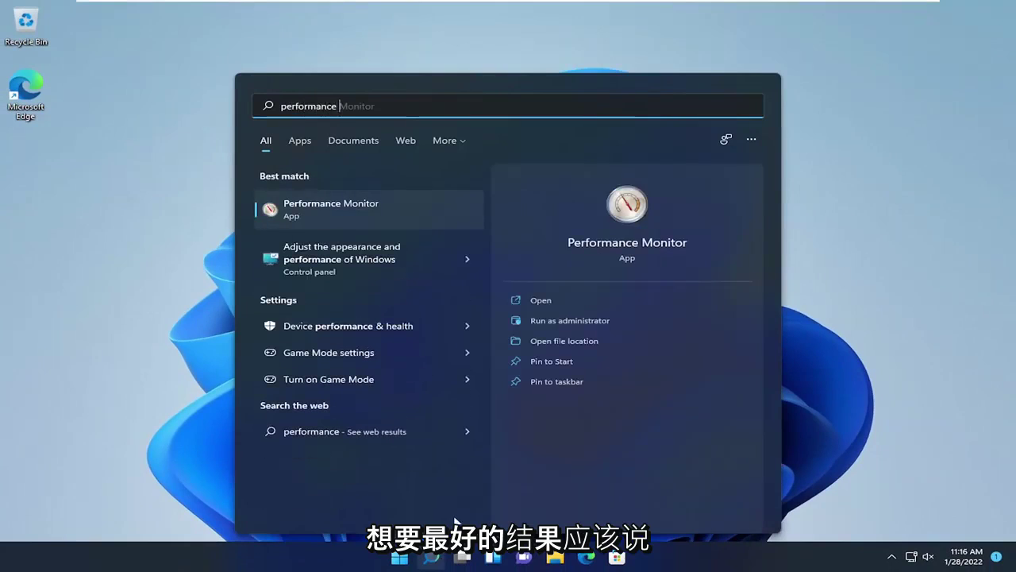
click(334, 266)
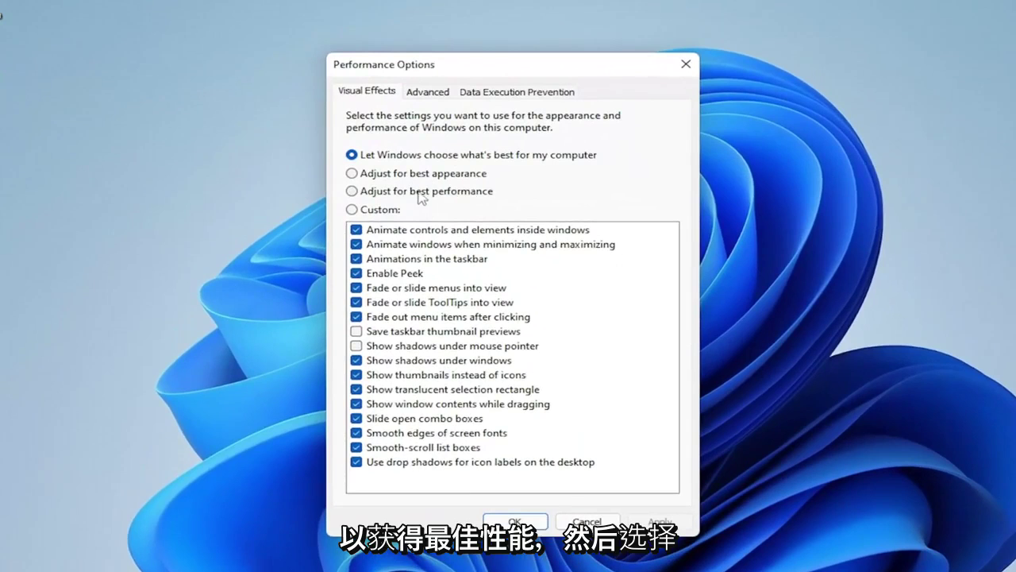
click(423, 191)
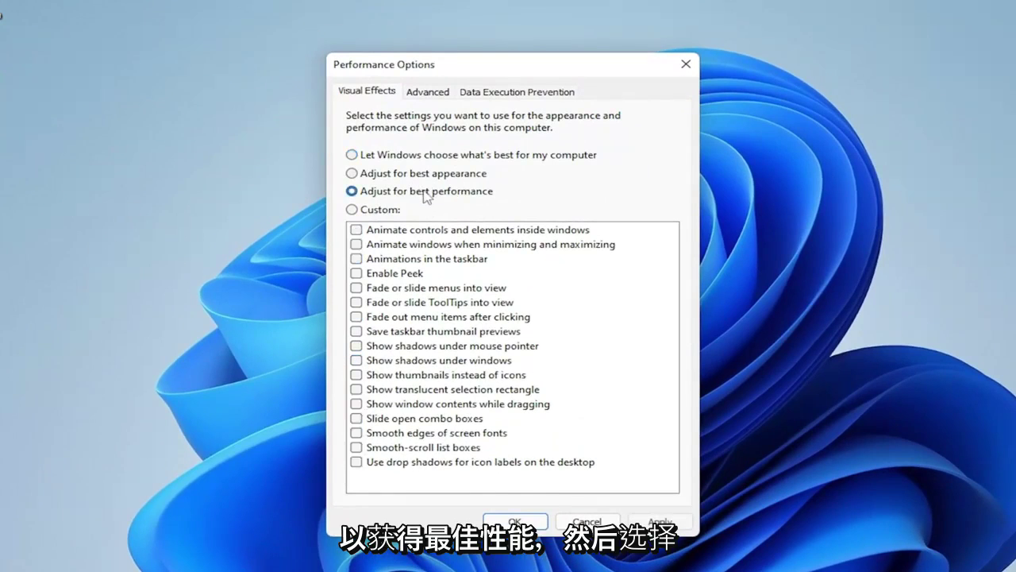
click(515, 521)
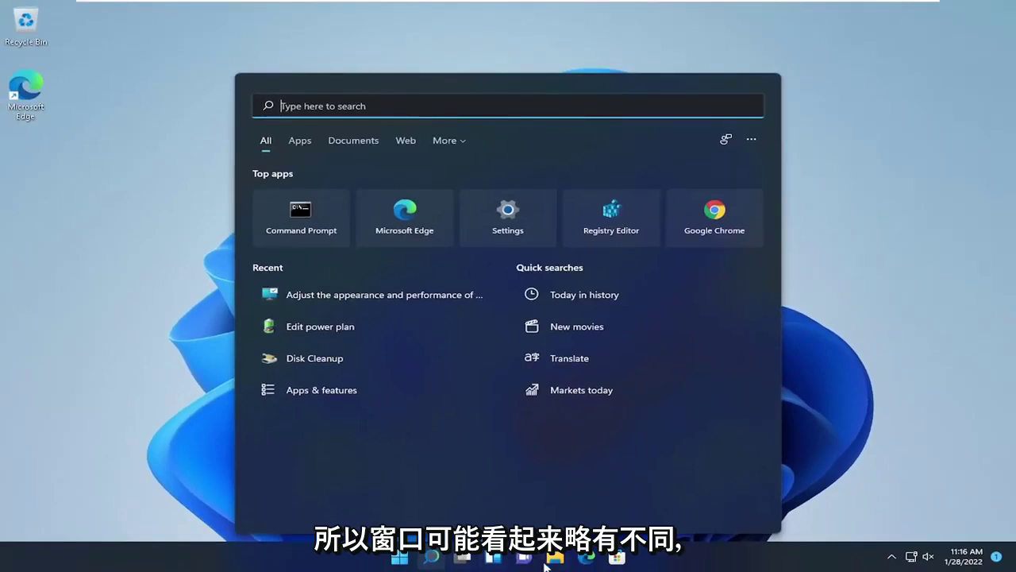
Open a File Explorer window, move it around to check how windows look and behave, and close it.
key(super+e)
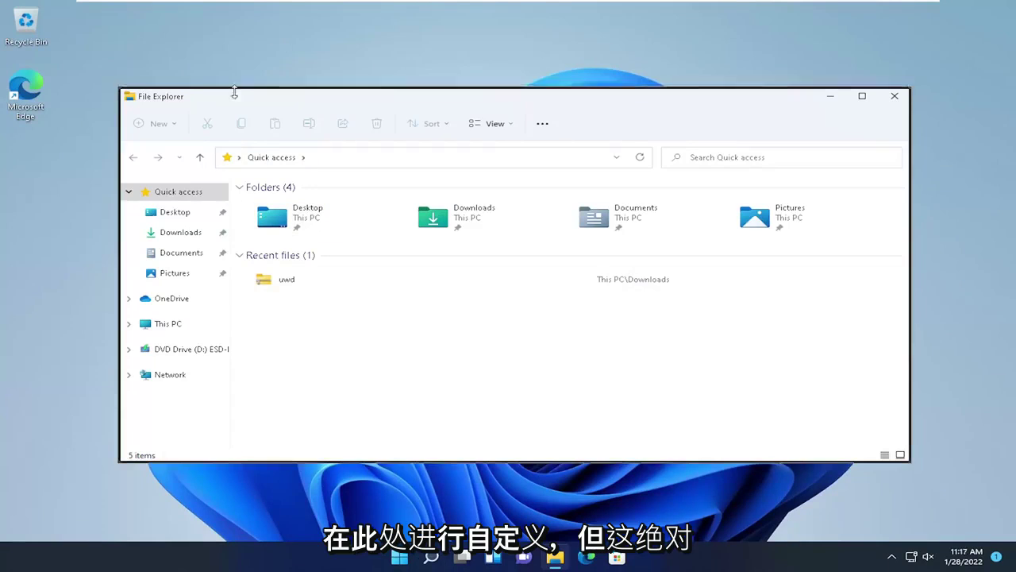
drag(234, 89, 363, 76)
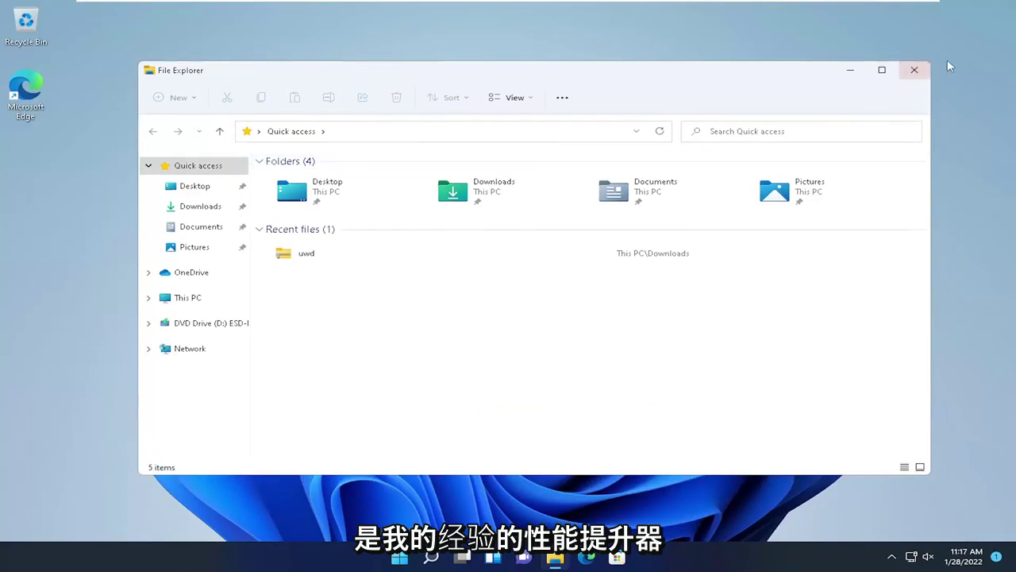
click(915, 71)
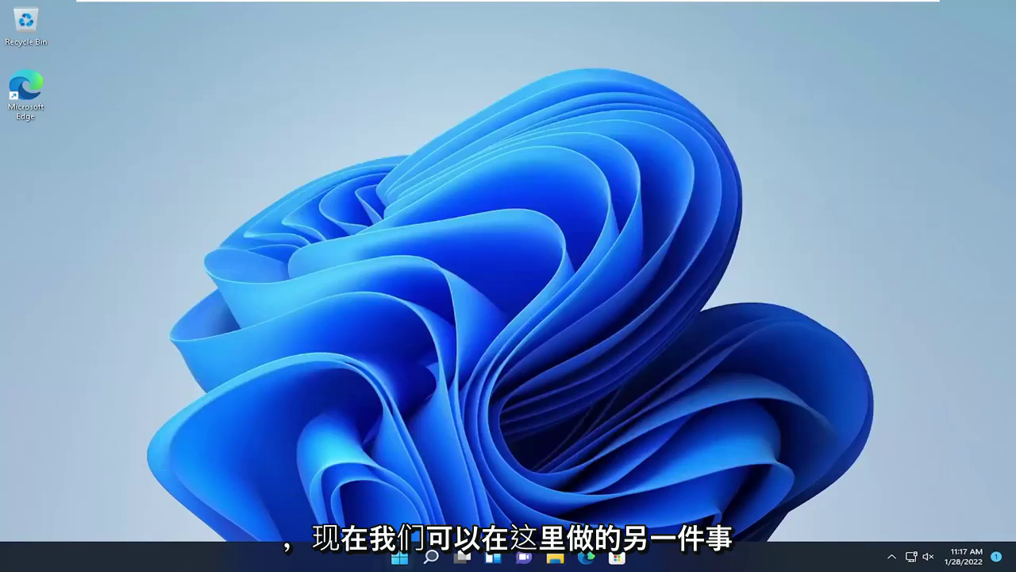
Search for "cmd", run Command Prompt as administrator, and allow it to make changes to the device.
click(429, 558)
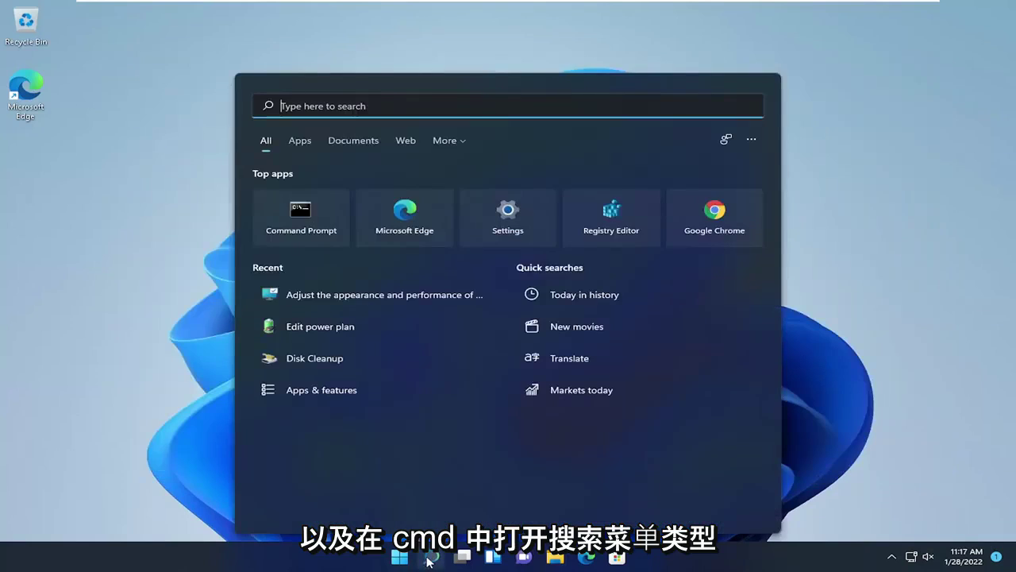
text(cmd)
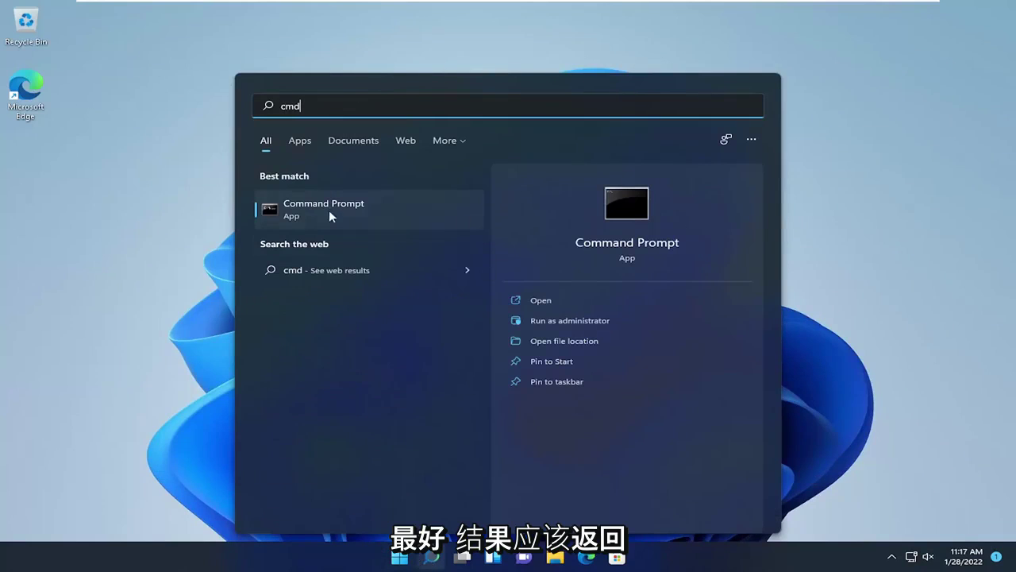
right_click(333, 204)
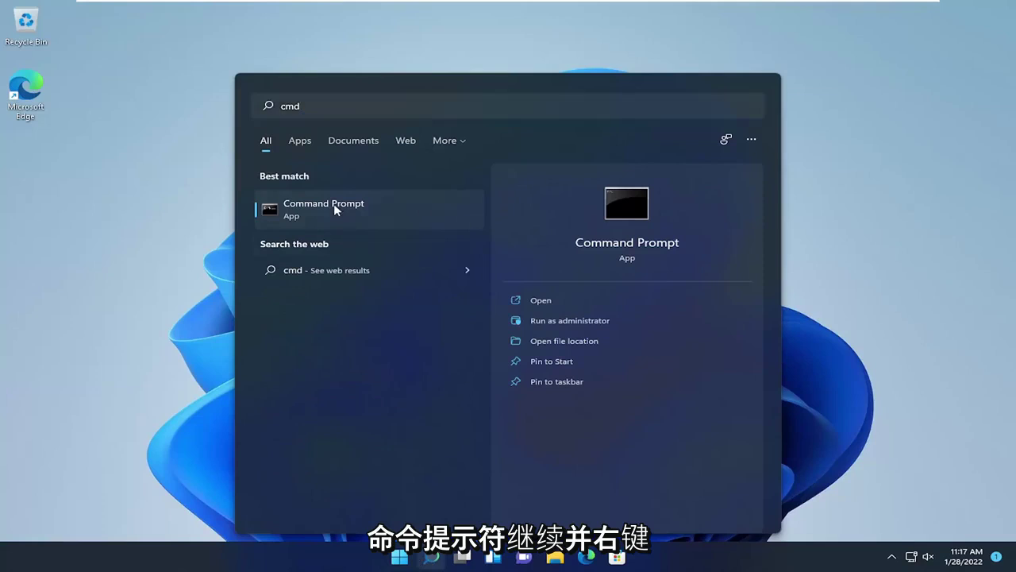
click(388, 220)
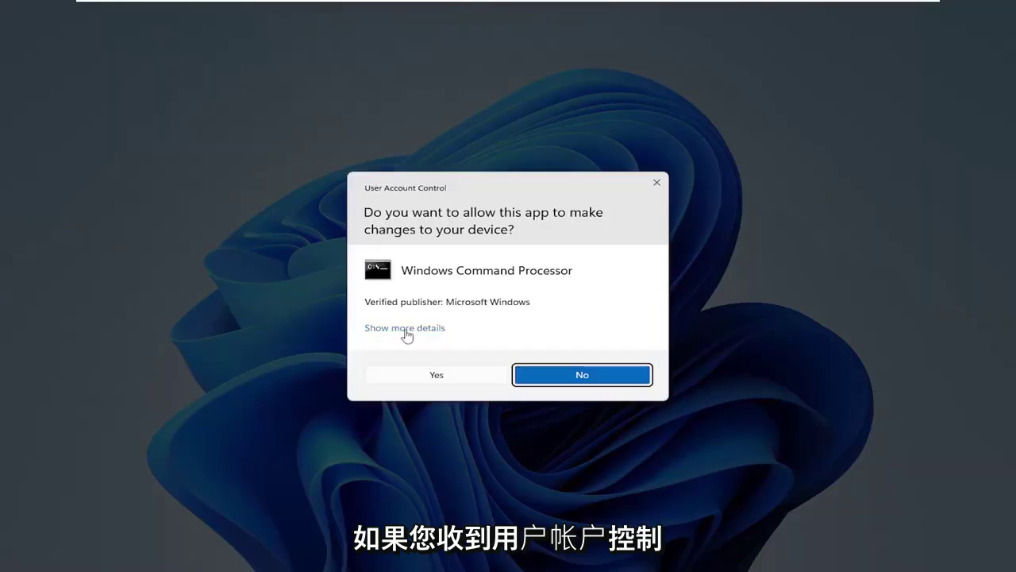
click(433, 376)
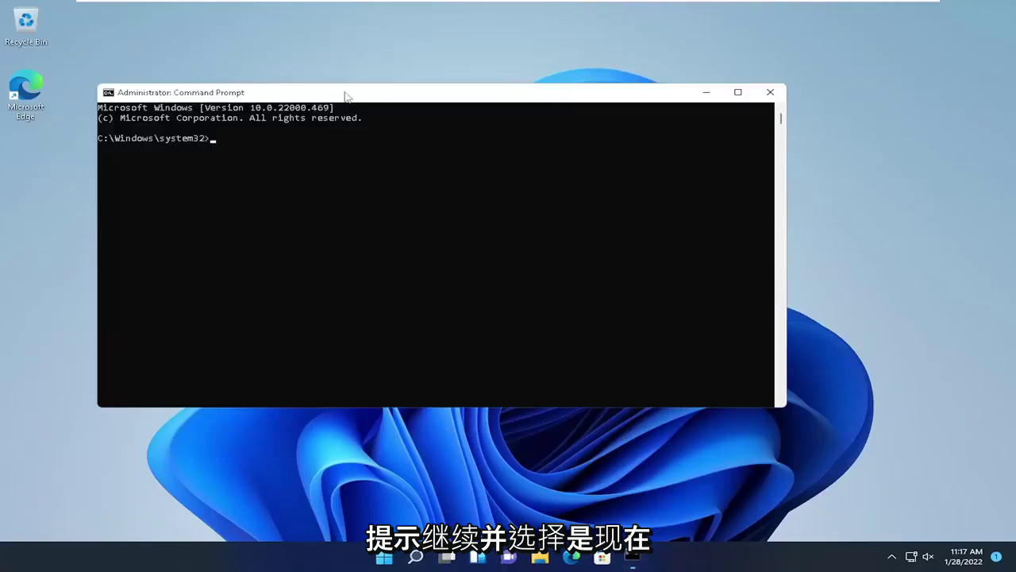
drag(357, 103, 442, 101)
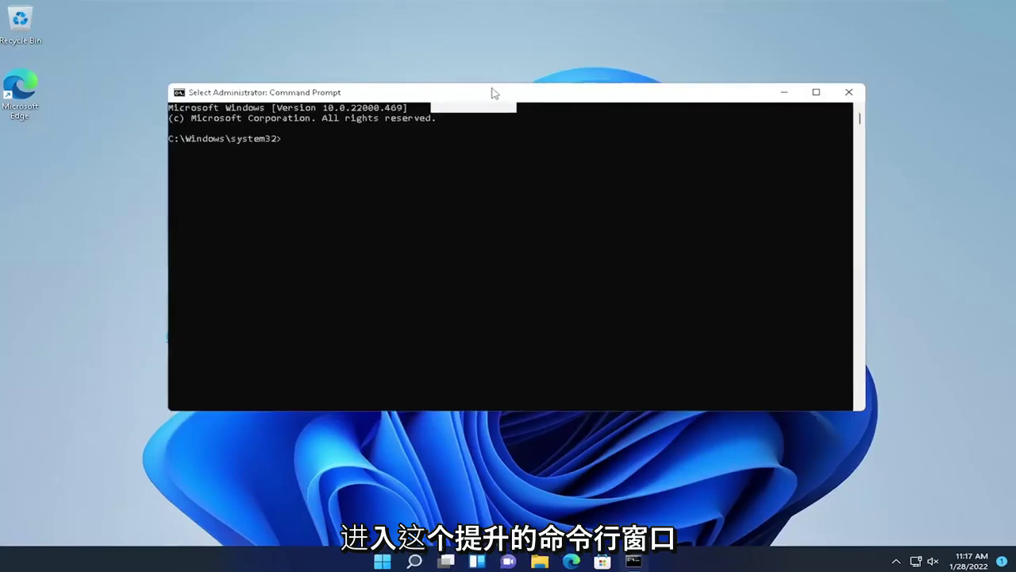
Run the system file check with sfc /scannow and close Command Prompt once the scan has completed.
text(sfc)
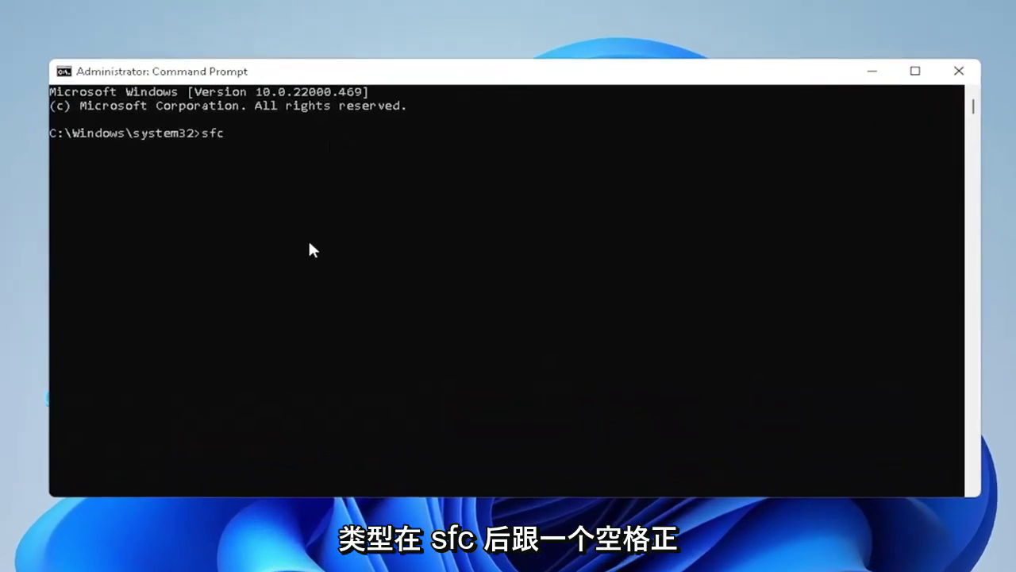
text( /scannow)
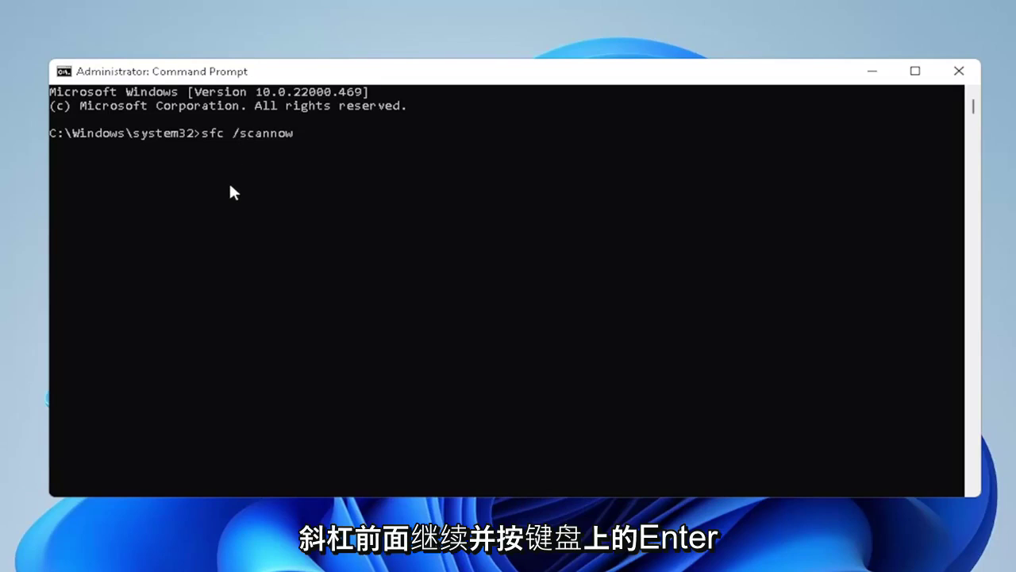
key(Return)
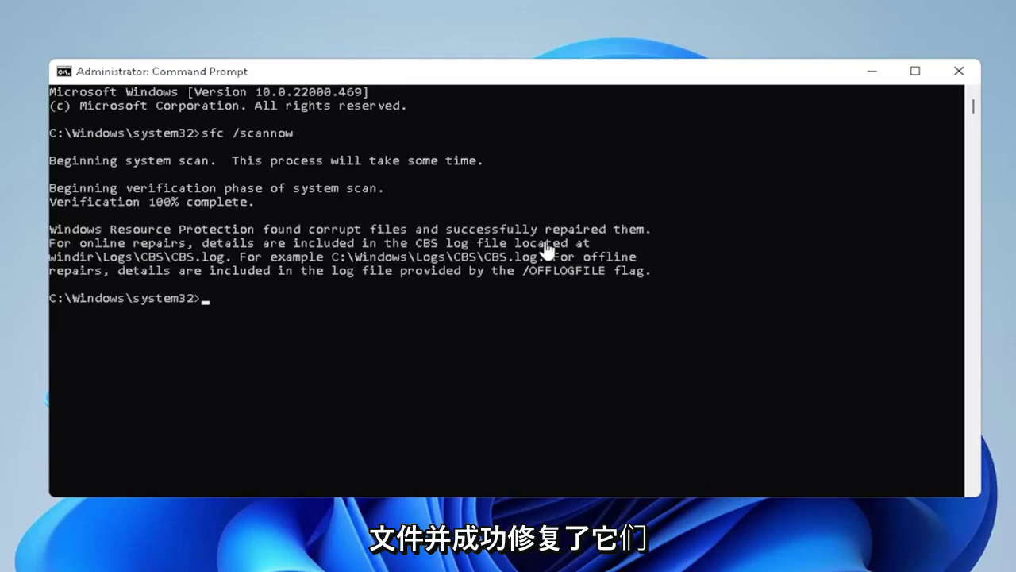
click(960, 71)
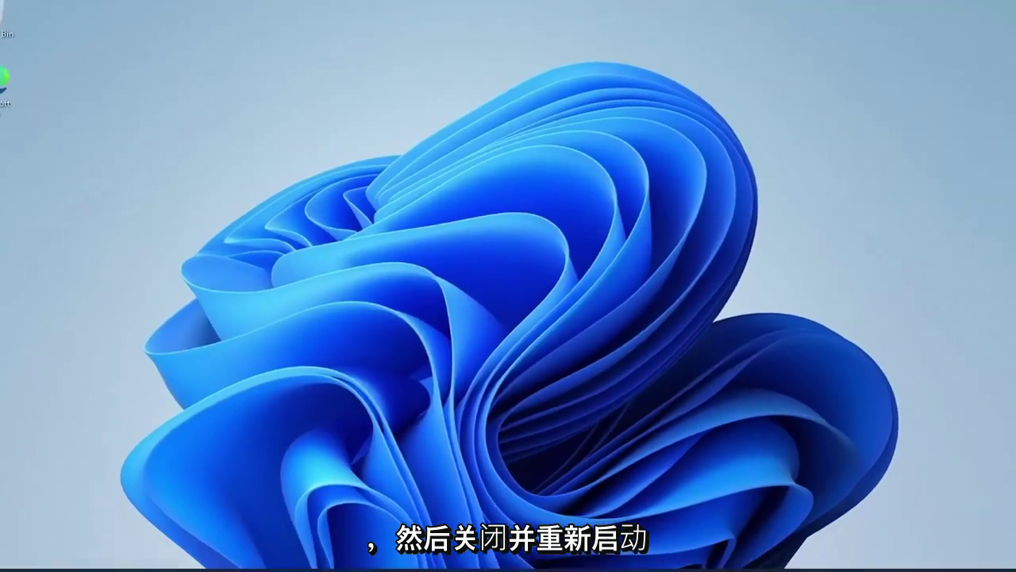
Restart the computer.
right_click(399, 556)
mouse_move(466, 508)
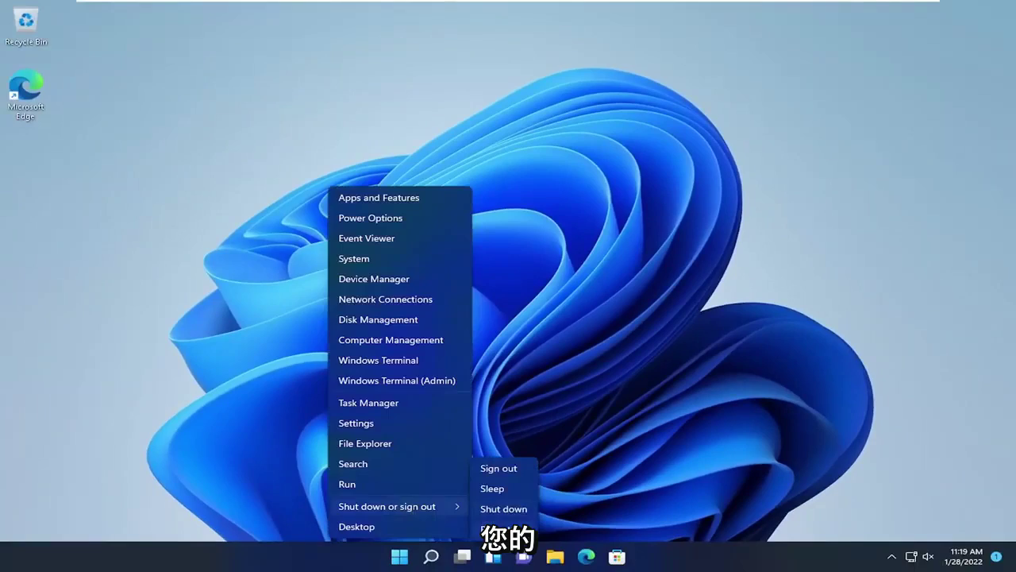
click(499, 526)
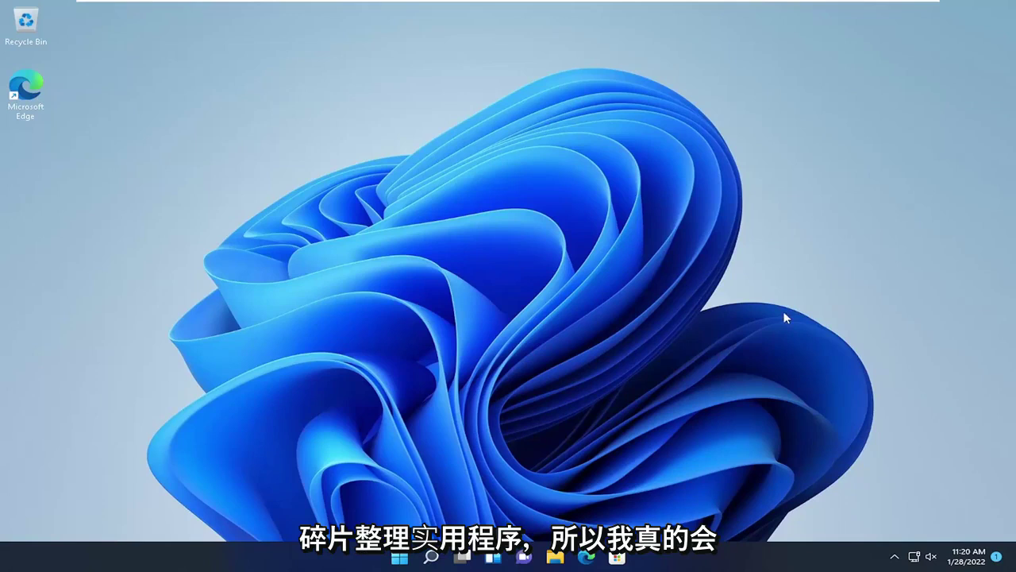
Search for "defrag" and open Defragment and Optimize Drives.
click(422, 558)
text(defrag)
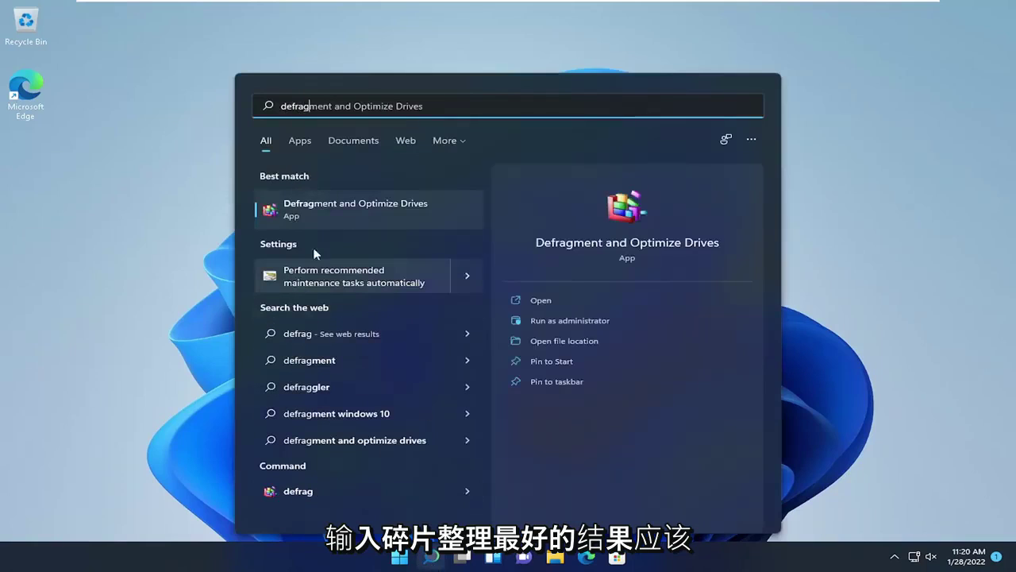
click(388, 211)
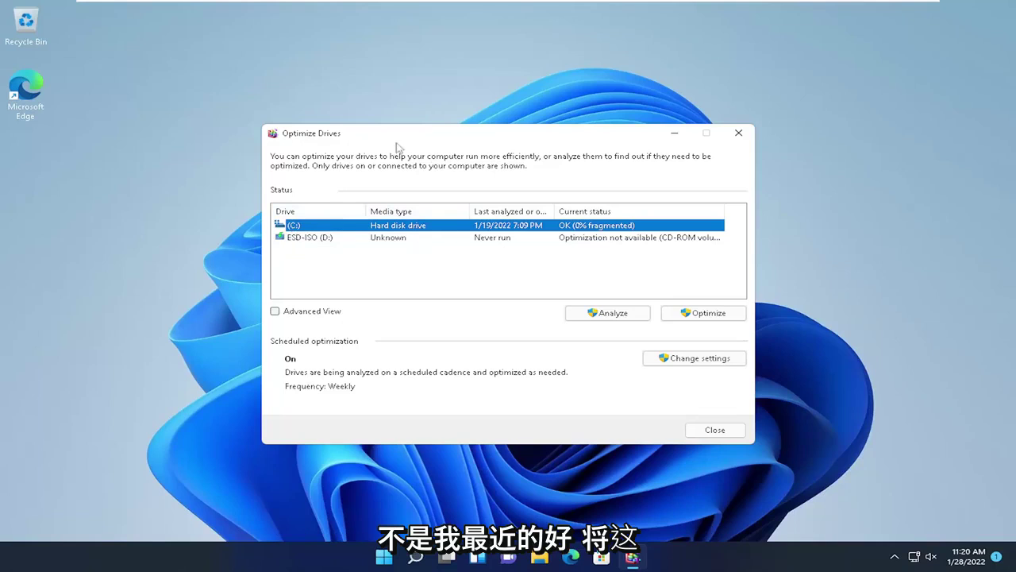
mouse_move(401, 142)
mouse_down()
mouse_move(416, 135)
mouse_move(405, 127)
mouse_up()
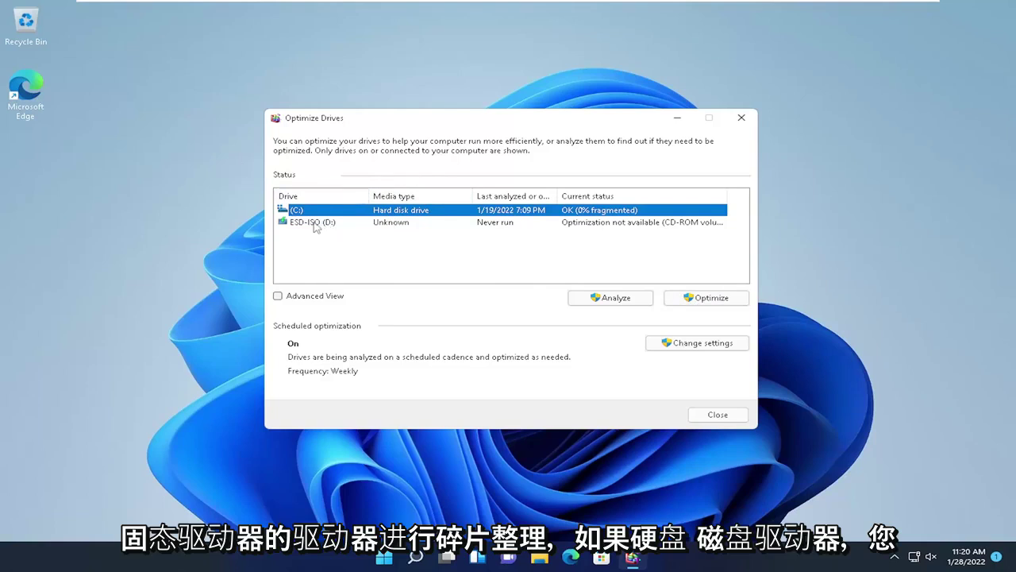
Check the media type, status and optimization availability of drives C: and D:, then close Optimize Drives.
click(412, 223)
click(421, 209)
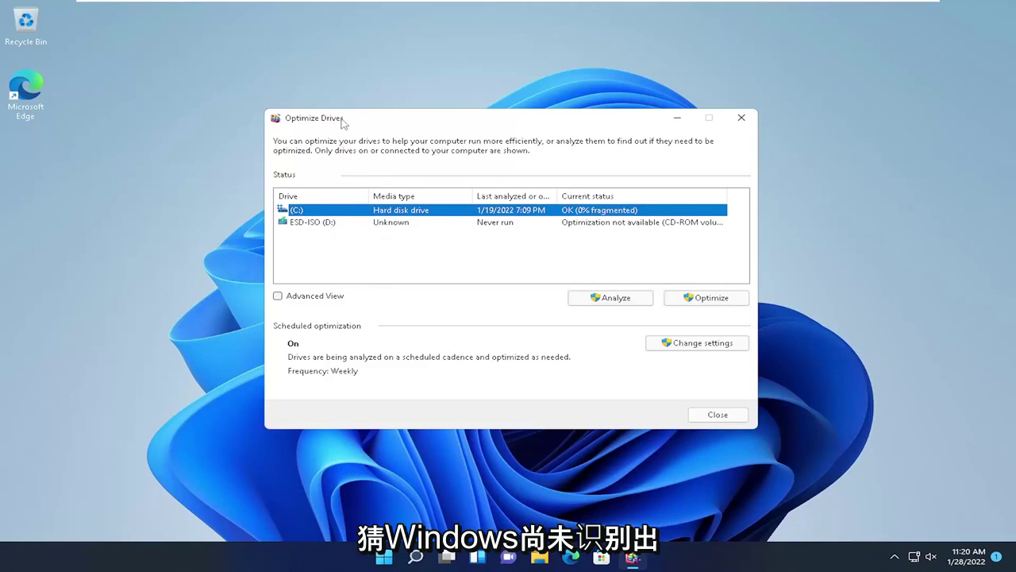
mouse_move(340, 124)
mouse_down()
mouse_move(358, 117)
mouse_move(345, 127)
mouse_up()
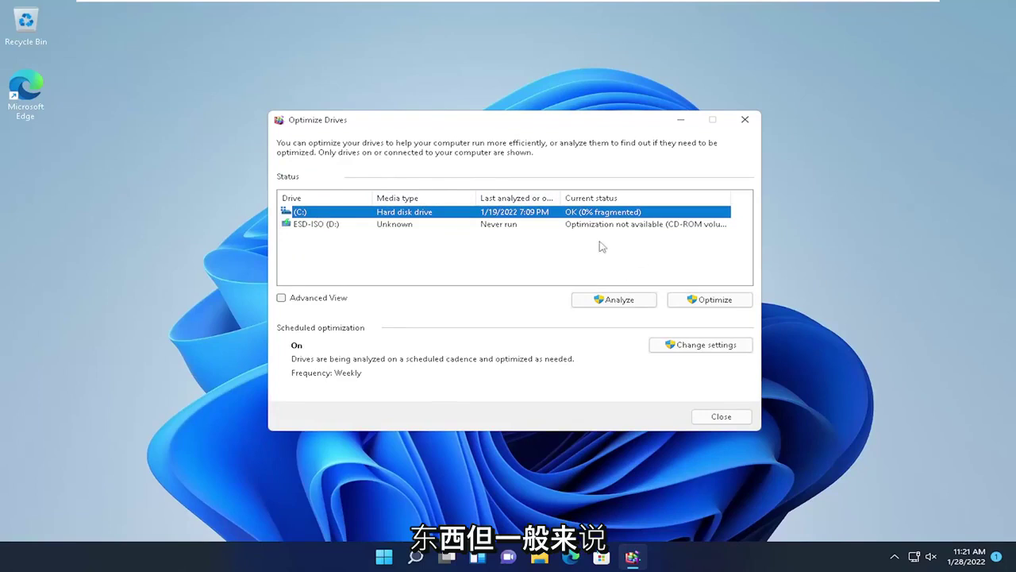
click(397, 227)
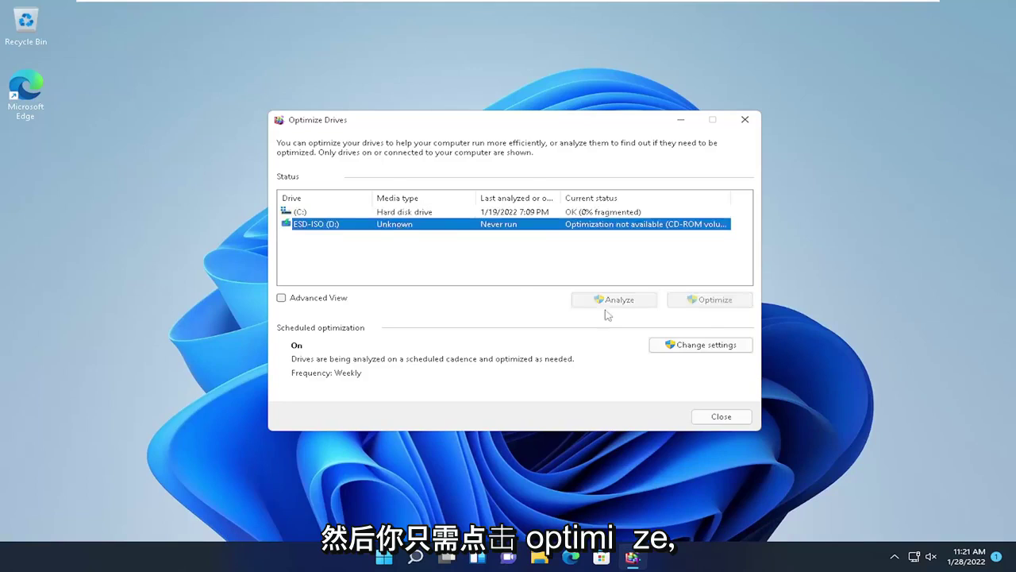
click(352, 212)
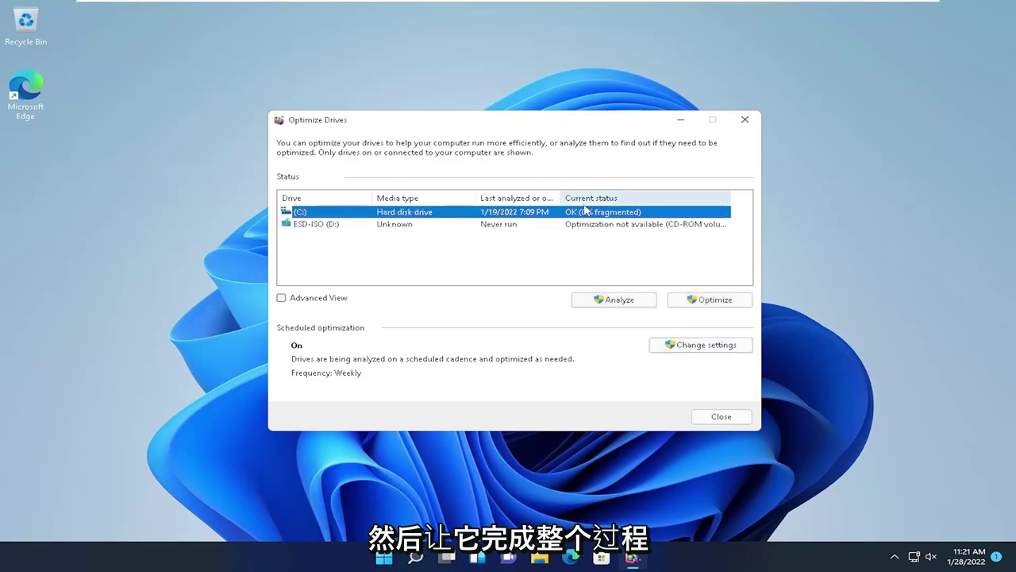
click(743, 121)
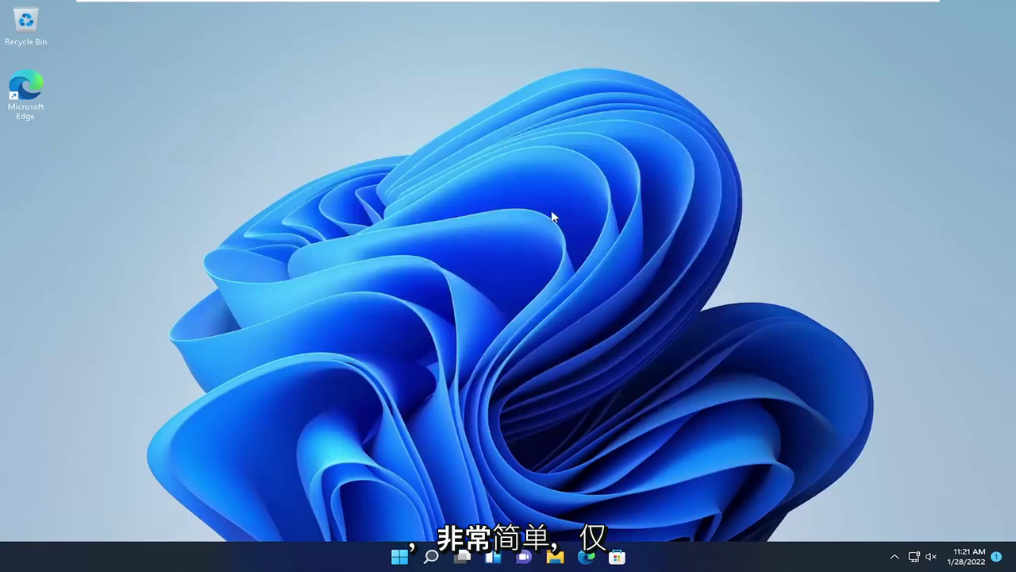